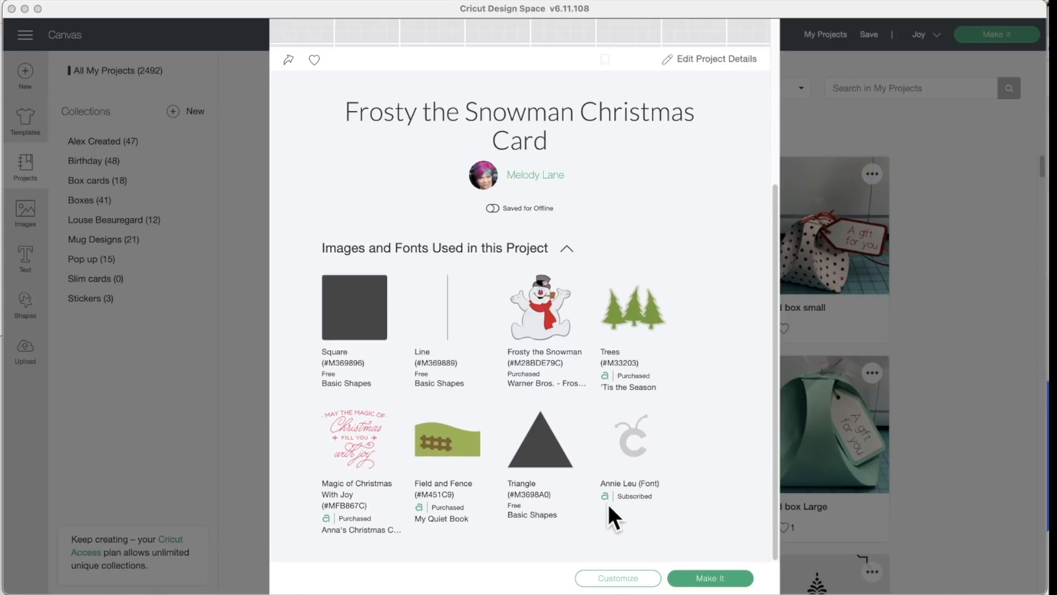
Open the Frosty the Snowman Christmas Card project on the canvas for customizing
{"action": "left_click", "coordinate": [622, 579]}
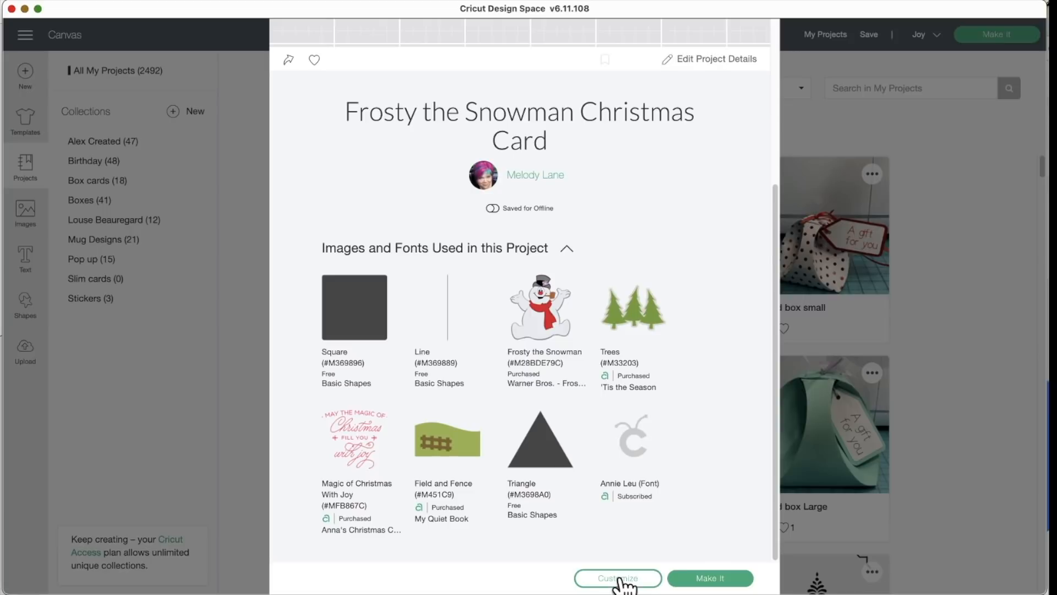
{"action": "left_click", "coordinate": [621, 579]}
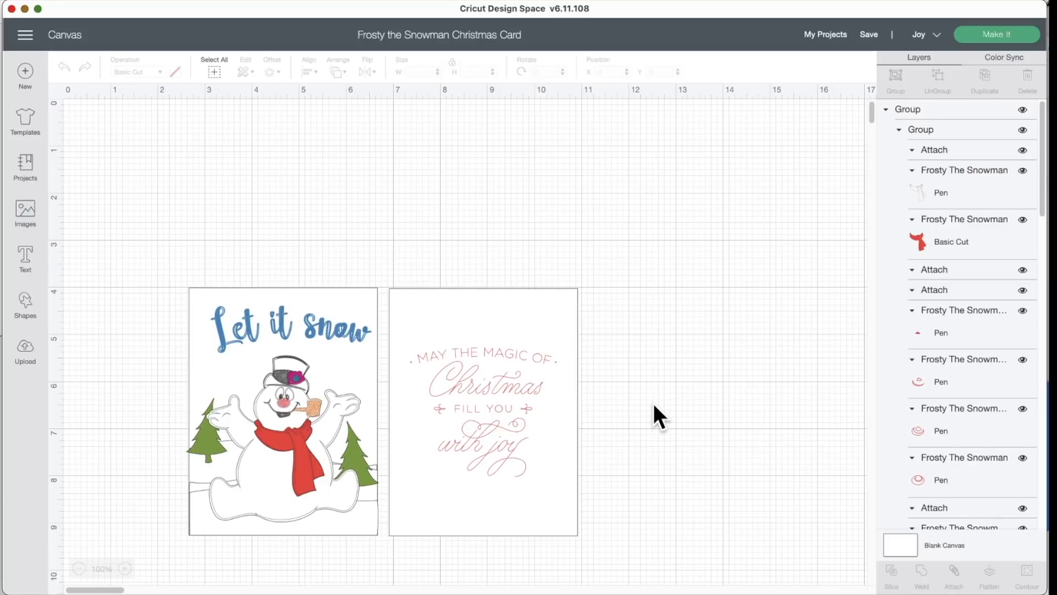
Toggle the visibility of the attached score line and dark card-base square at the end of the layer list, leaving both hidden
{"action": "scroll", "coordinate": [929, 418], "scroll_direction": "down", "scroll_amount": 10}
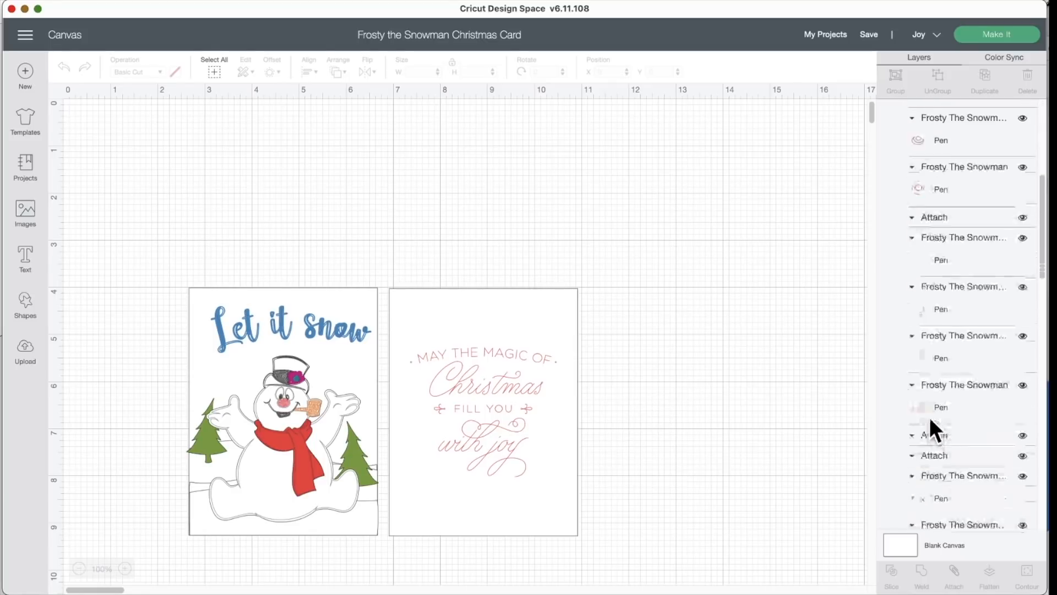
{"action": "scroll", "coordinate": [931, 423], "scroll_direction": "down", "scroll_amount": 15}
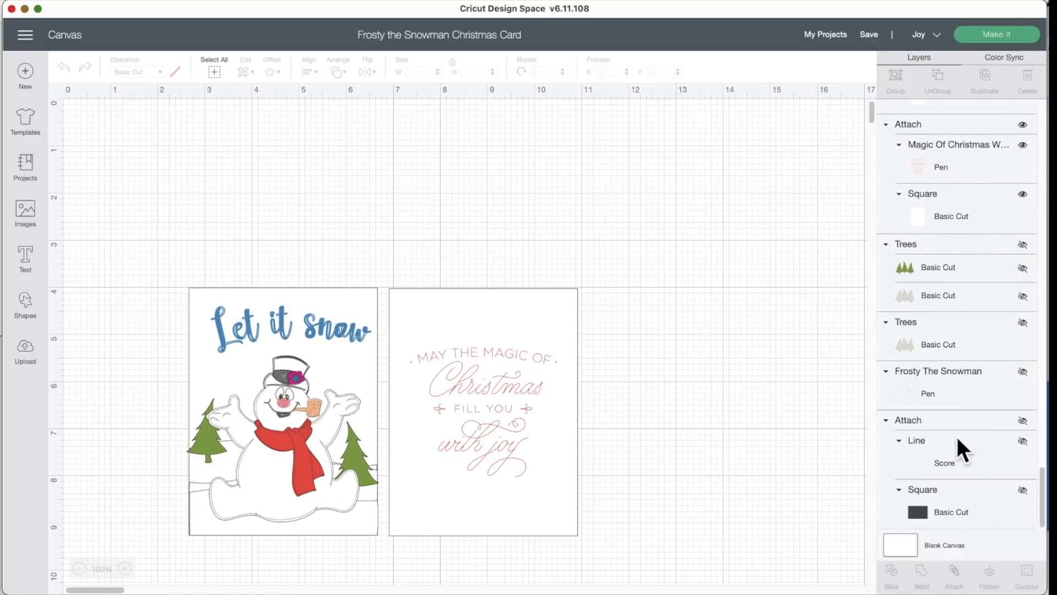
{"action": "left_click", "coordinate": [1023, 490]}
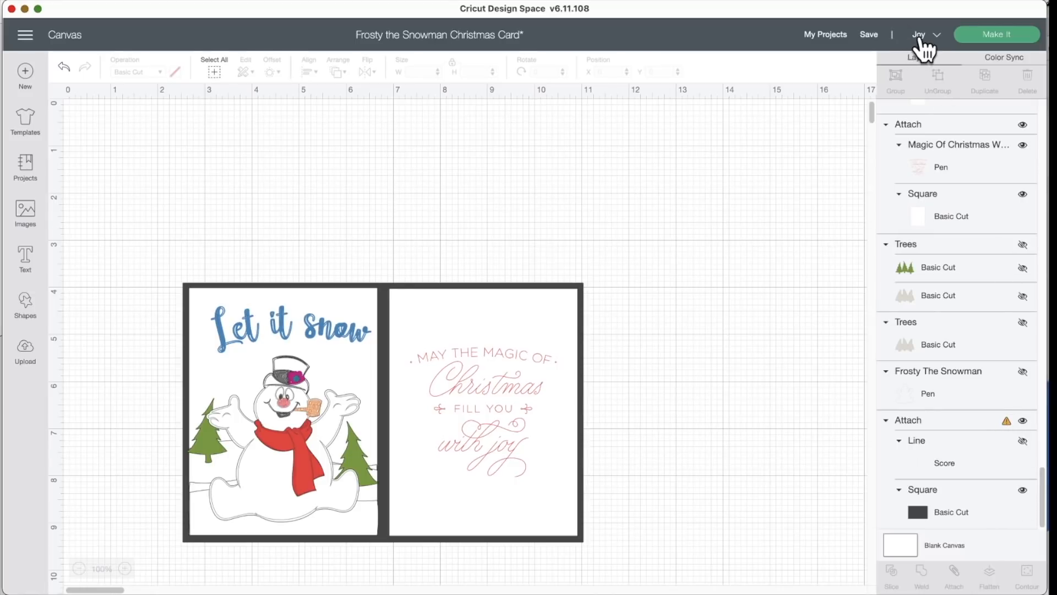
{"action": "left_click", "coordinate": [1023, 420]}
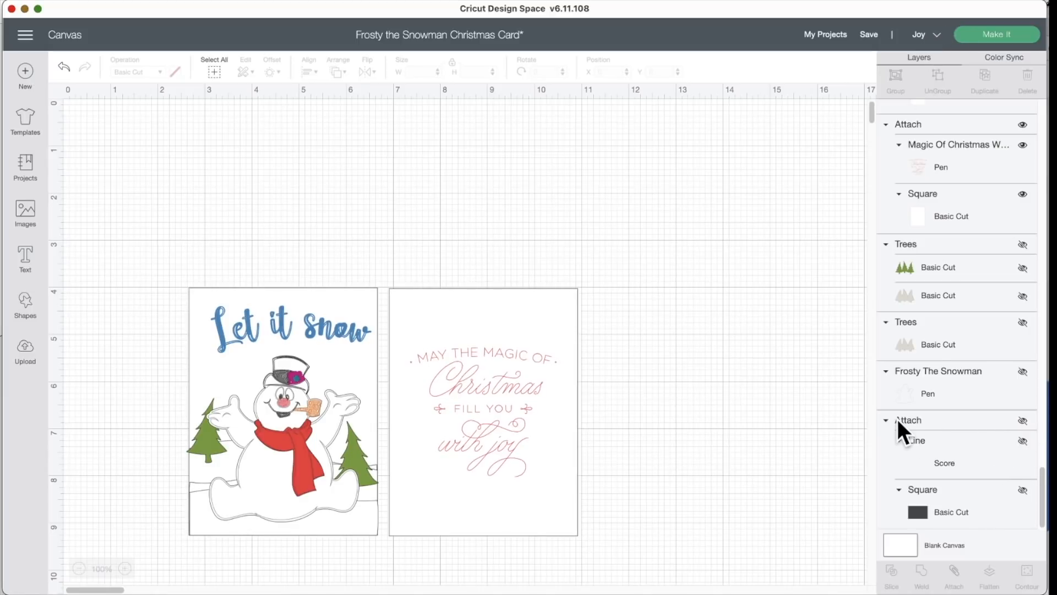
{"action": "left_click", "coordinate": [1023, 420]}
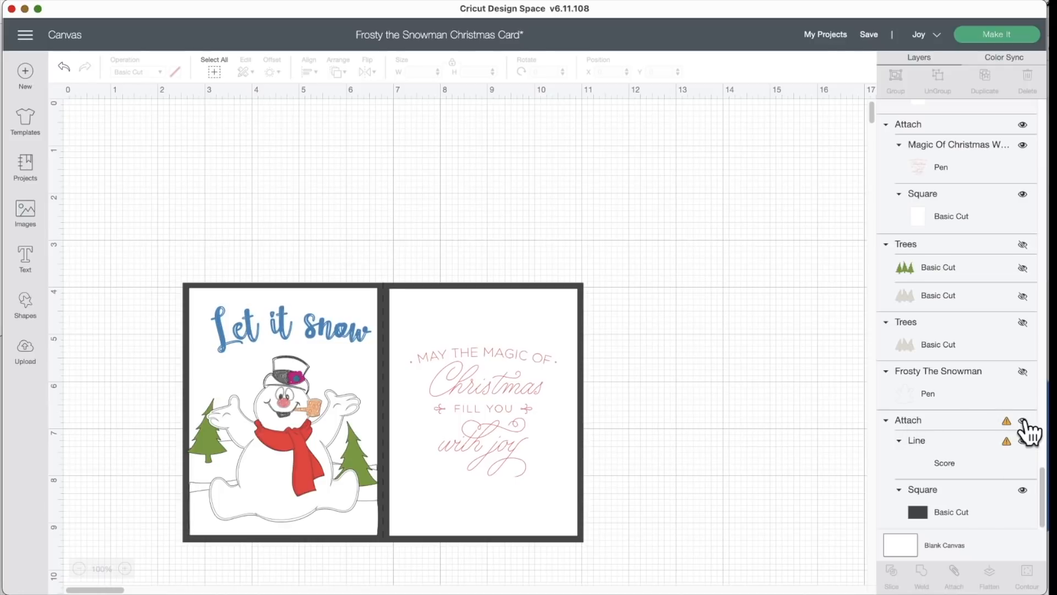
{"action": "left_click", "coordinate": [1022, 421]}
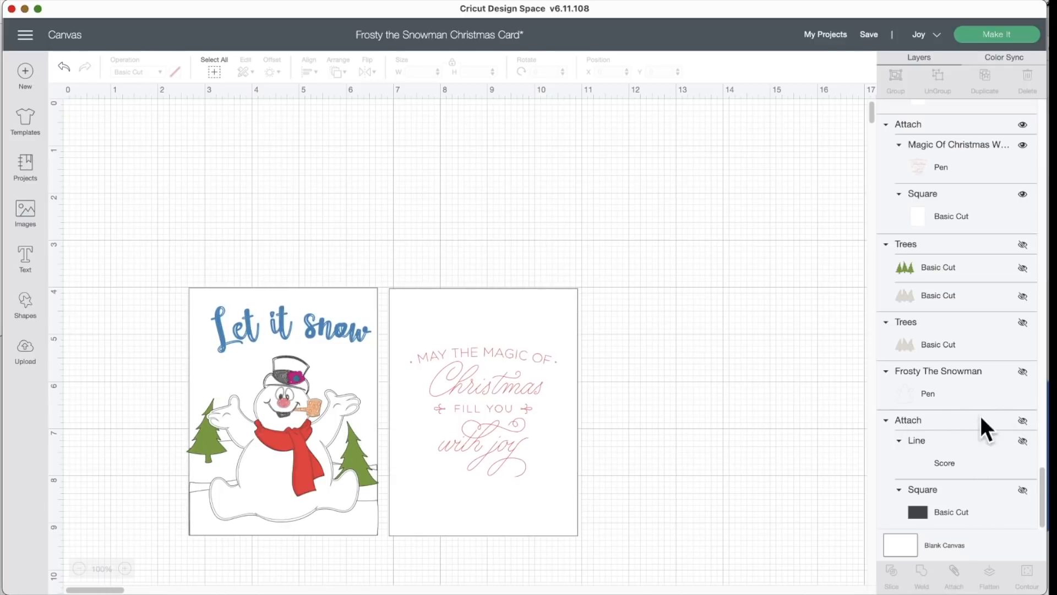
{"action": "left_click", "coordinate": [1023, 422]}
{"action": "left_click", "coordinate": [1023, 420]}
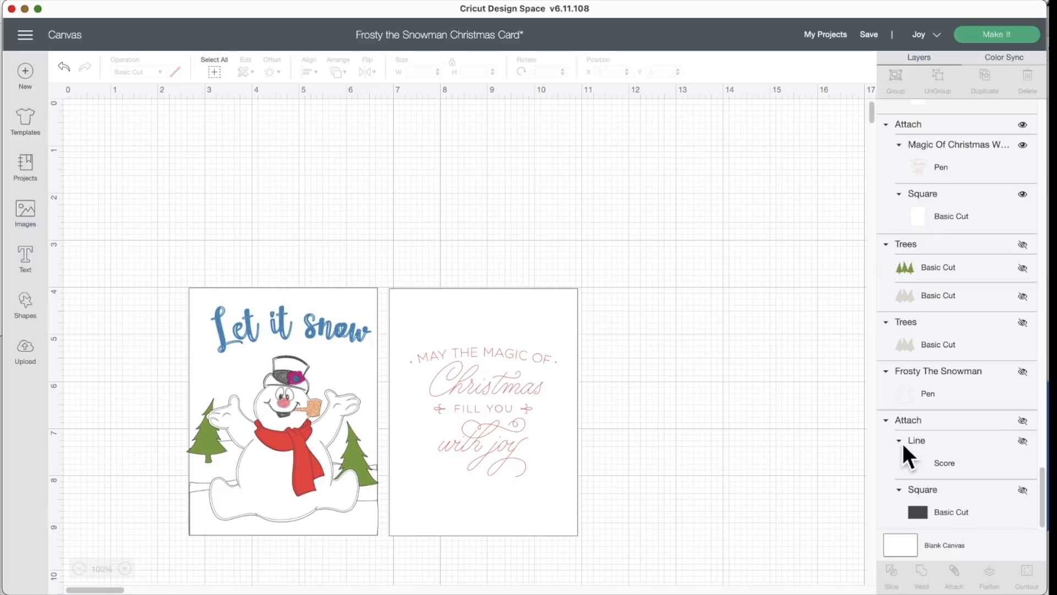
{"action": "left_click", "coordinate": [1023, 489]}
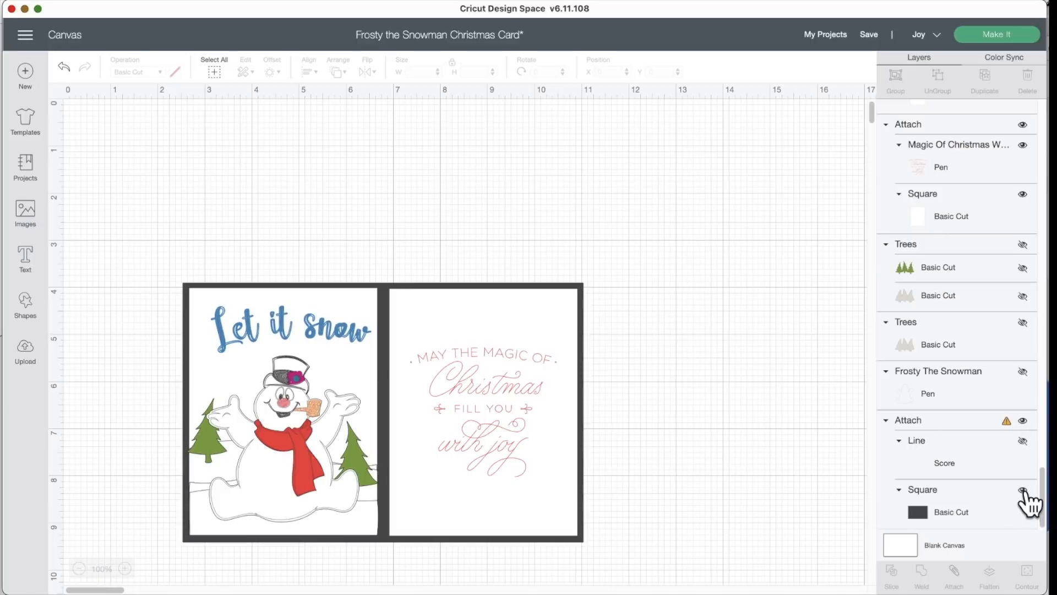
{"action": "left_click", "coordinate": [1023, 490]}
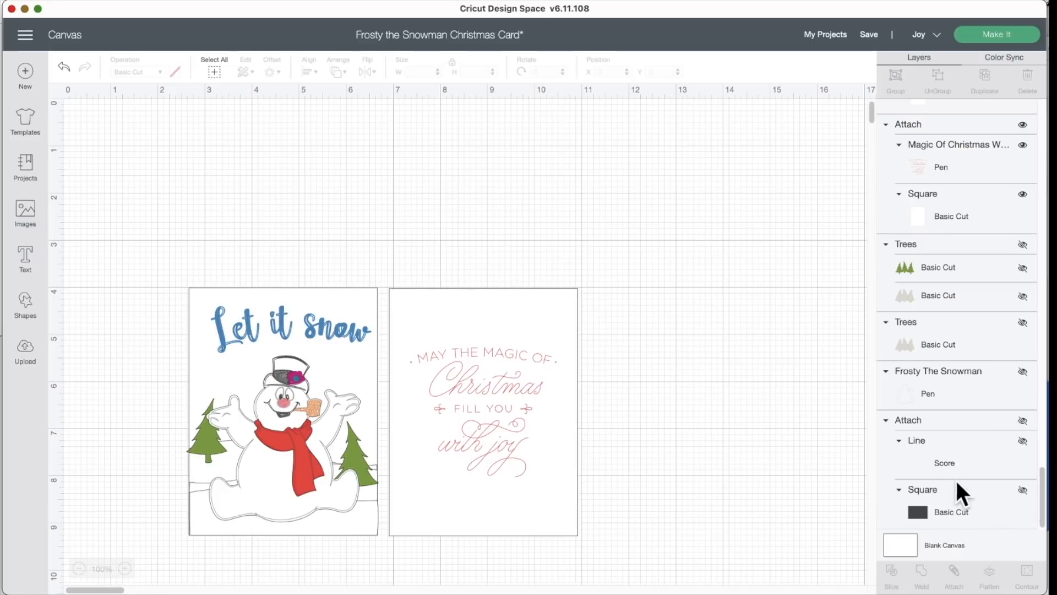
{"action": "left_click", "coordinate": [1022, 420]}
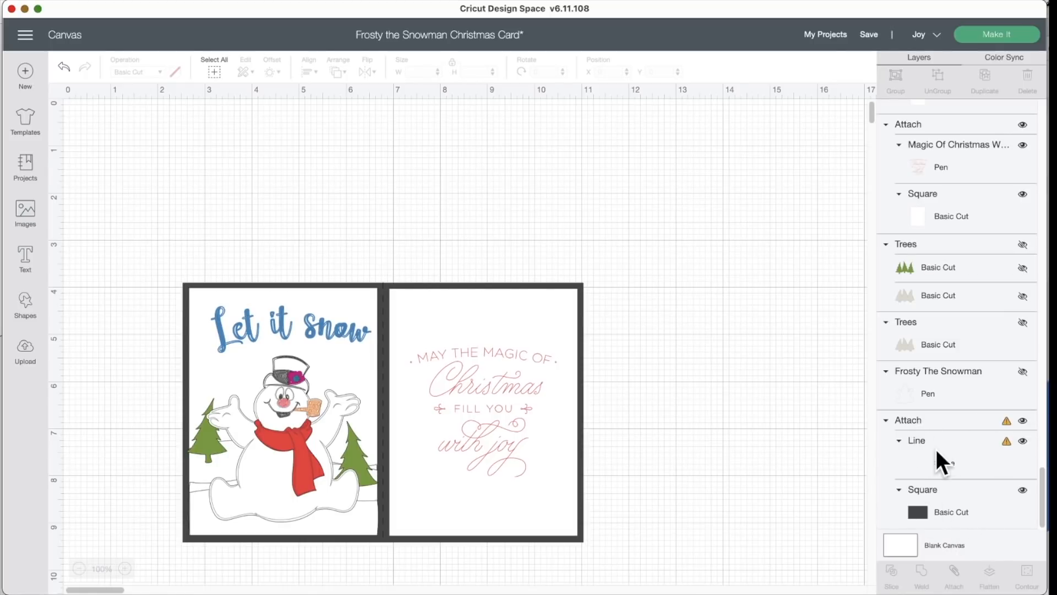
{"action": "left_click", "coordinate": [1022, 420]}
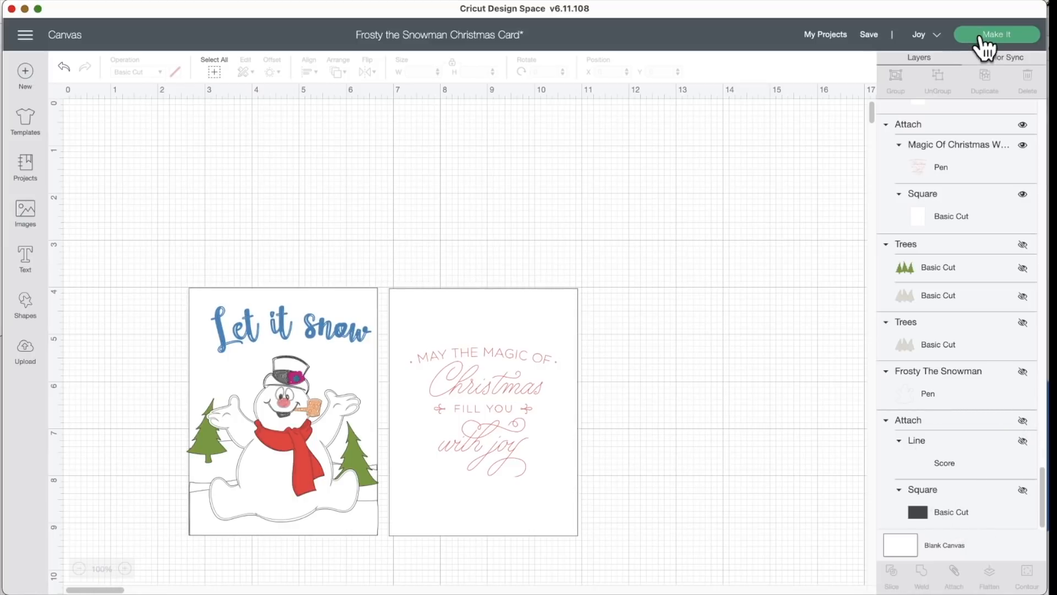
Send the project to the mat preparation stage with all materials loaded On Mat
{"action": "left_click", "coordinate": [982, 35]}
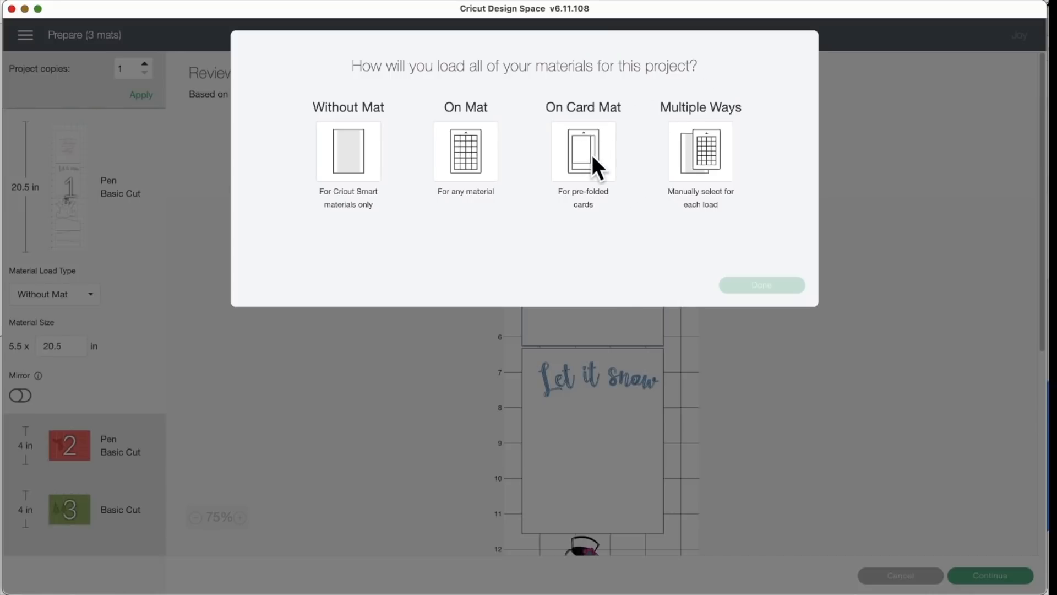
{"action": "left_click", "coordinate": [469, 163]}
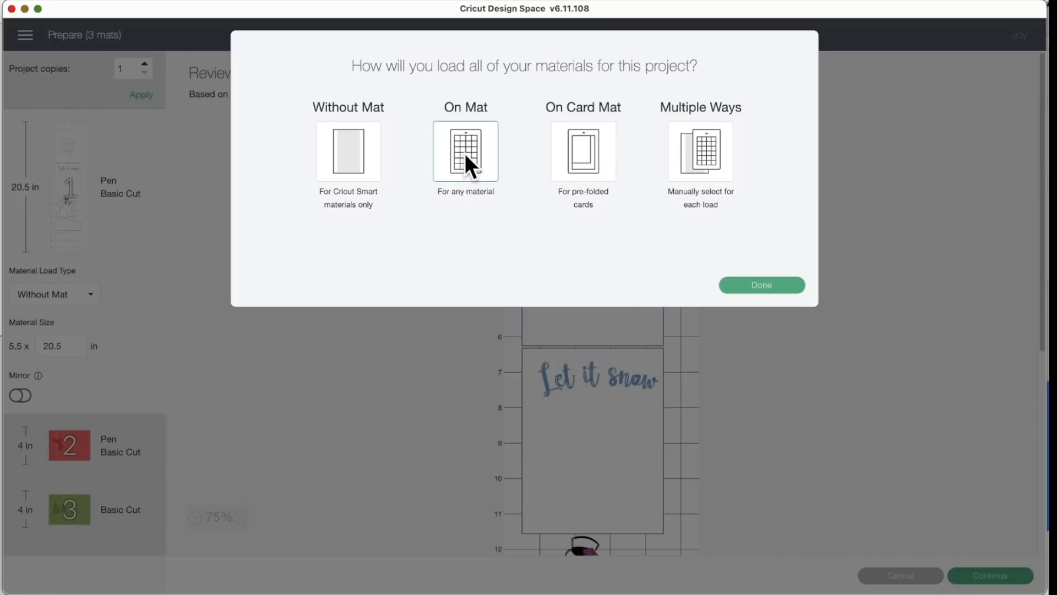
{"action": "left_click", "coordinate": [761, 284]}
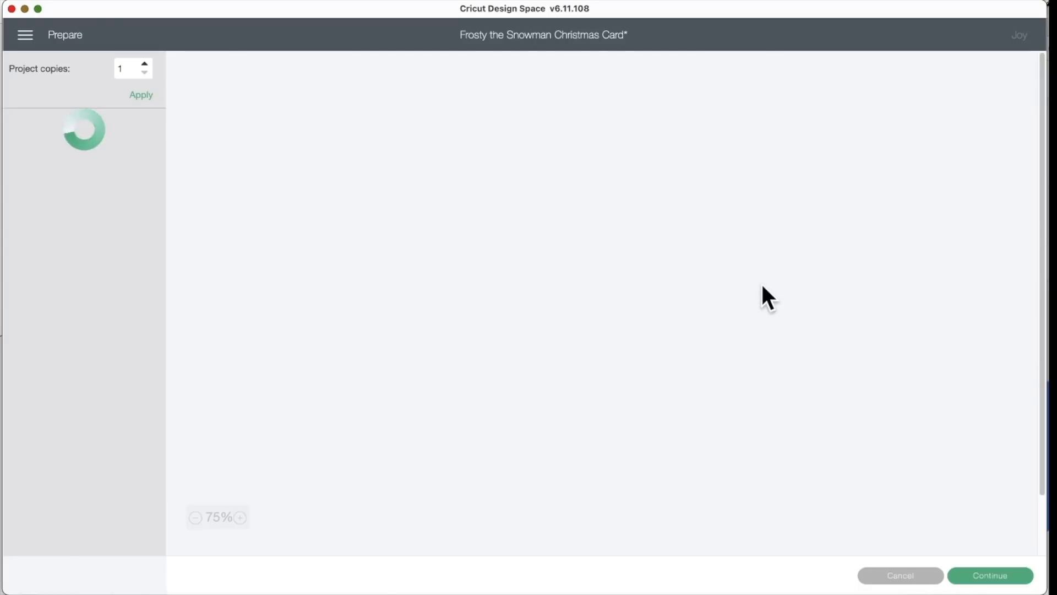
Check the available material sizes and look through all the prepared mats at the 4.5" x 6.5" size
{"action": "left_click", "coordinate": [77, 318]}
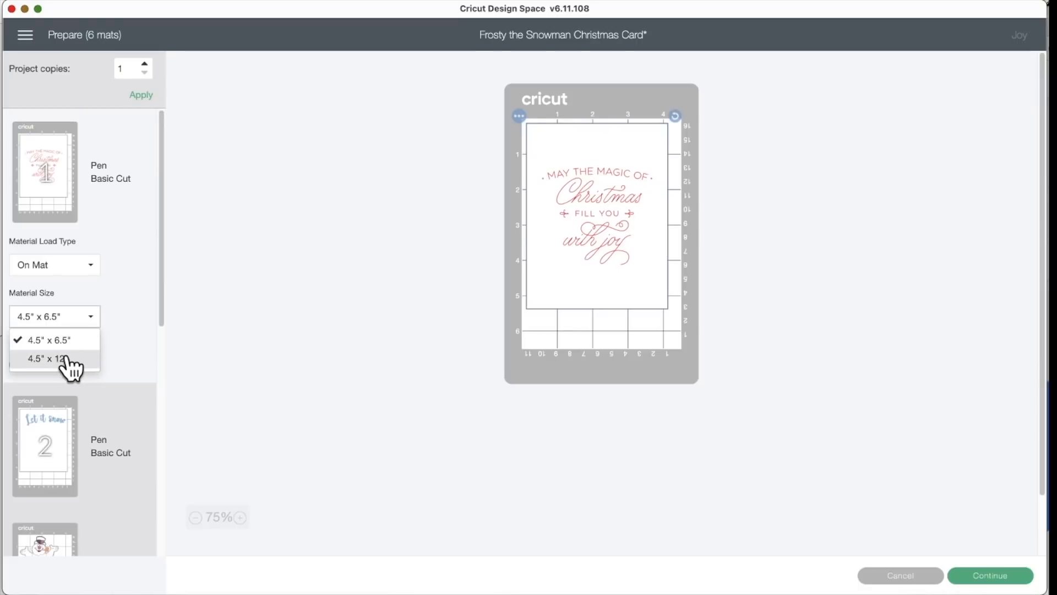
{"action": "left_click", "coordinate": [212, 313]}
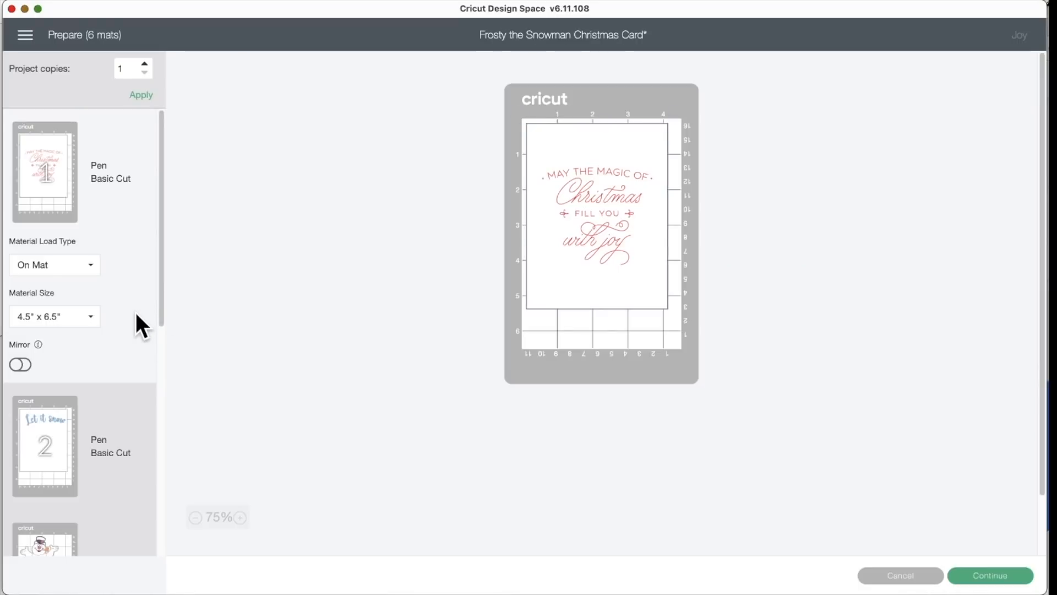
{"action": "scroll", "coordinate": [142, 326], "scroll_direction": "down", "scroll_amount": 10}
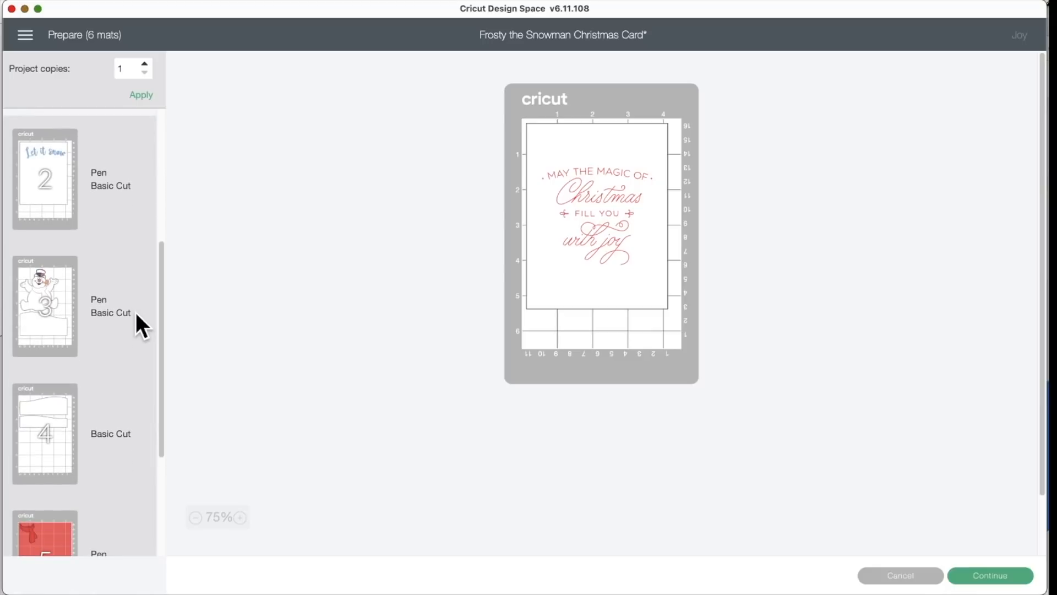
{"action": "scroll", "coordinate": [142, 326], "scroll_direction": "down", "scroll_amount": 3}
{"action": "scroll", "coordinate": [138, 323], "scroll_direction": "up", "scroll_amount": 13}
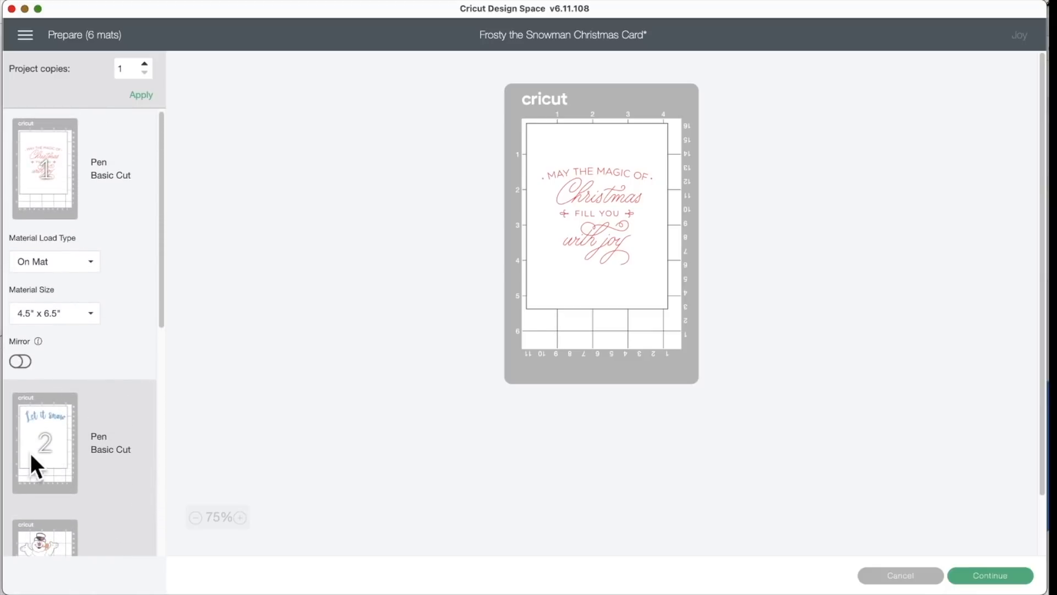
{"action": "scroll", "coordinate": [57, 490], "scroll_direction": "down", "scroll_amount": 13}
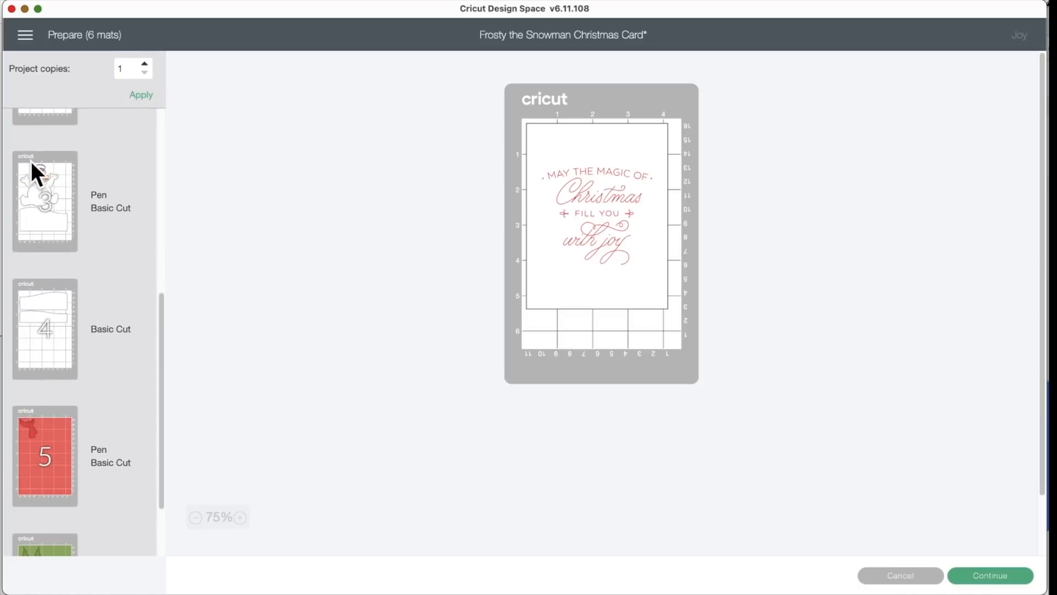
{"action": "scroll", "coordinate": [125, 323], "scroll_direction": "up", "scroll_amount": 13}
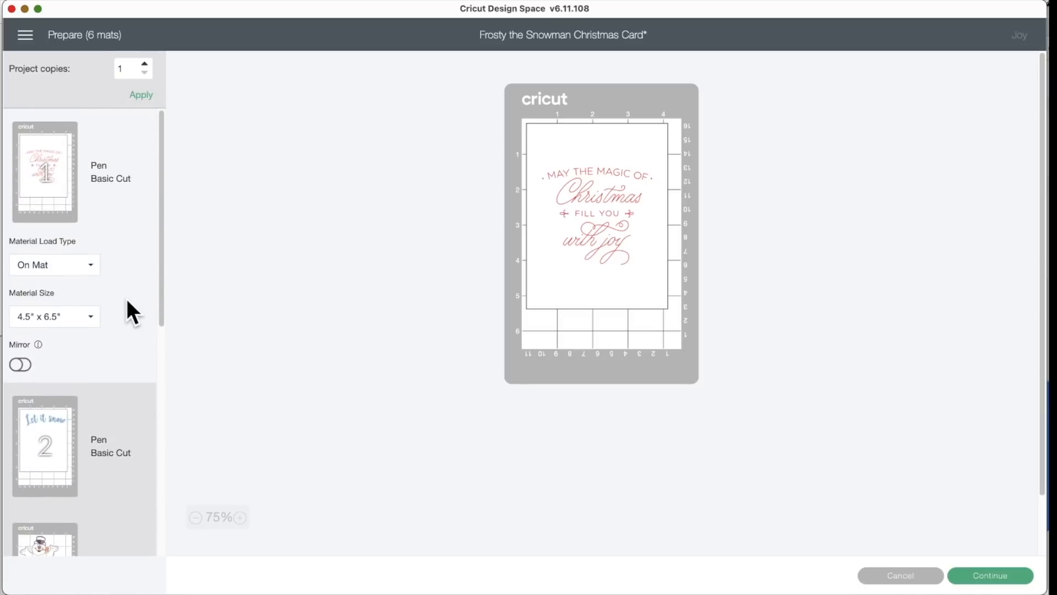
Set the first mat's material size to 4.5" x 12" and review the rearranged mats
{"action": "left_click", "coordinate": [89, 321]}
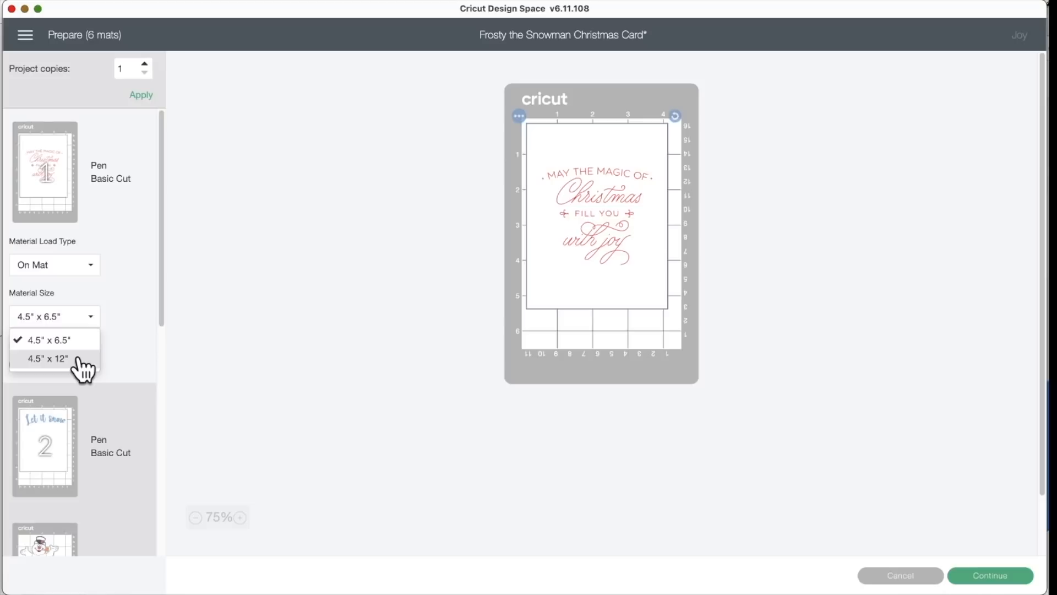
{"action": "left_click", "coordinate": [77, 358]}
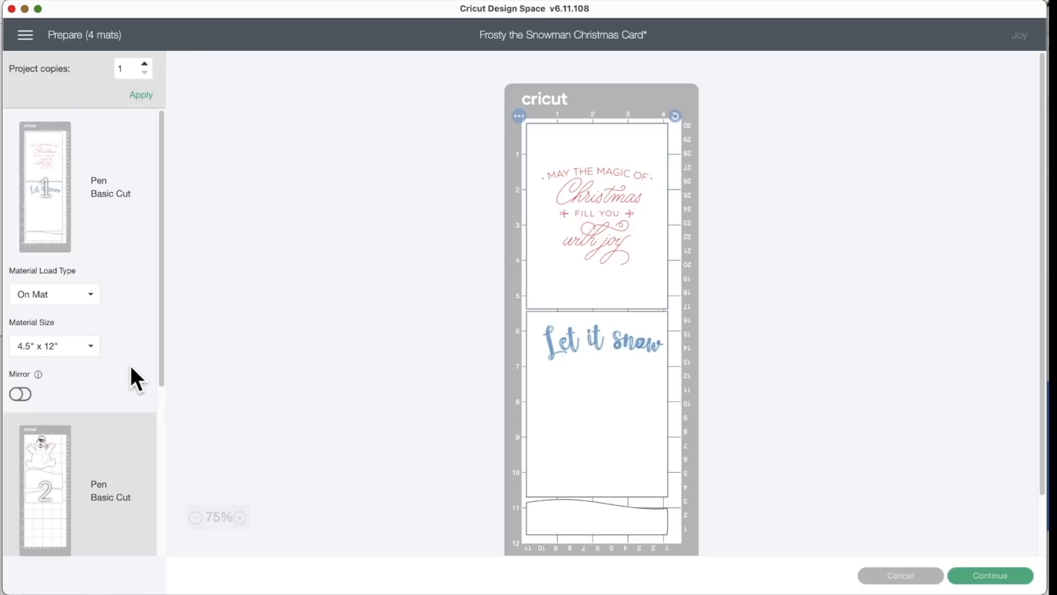
{"action": "scroll", "coordinate": [131, 367], "scroll_direction": "down", "scroll_amount": 5}
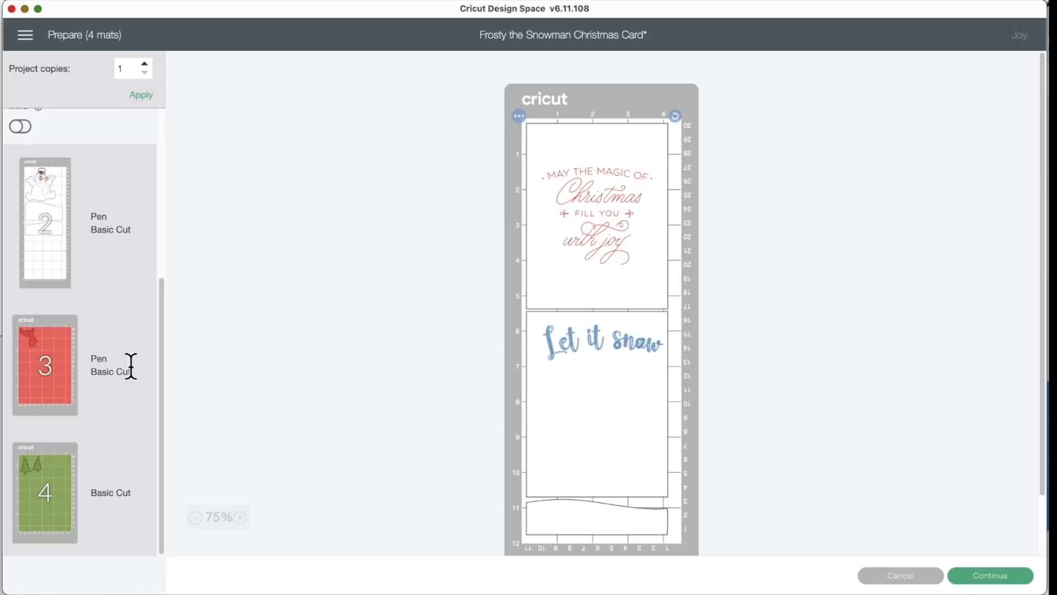
{"action": "scroll", "coordinate": [131, 371], "scroll_direction": "up", "scroll_amount": 4}
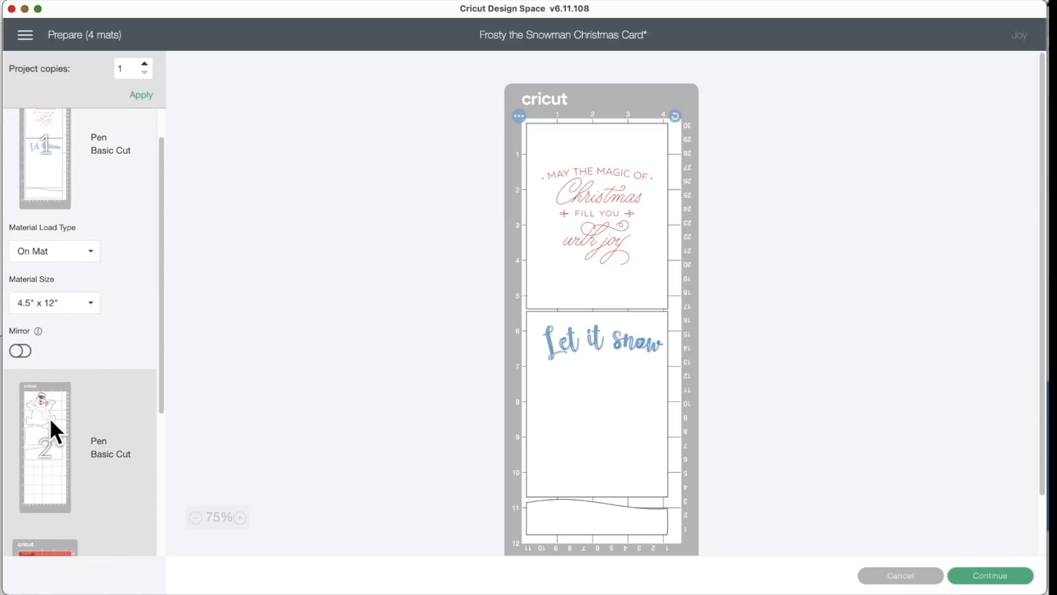
{"action": "scroll", "coordinate": [65, 164], "scroll_direction": "up", "scroll_amount": 1}
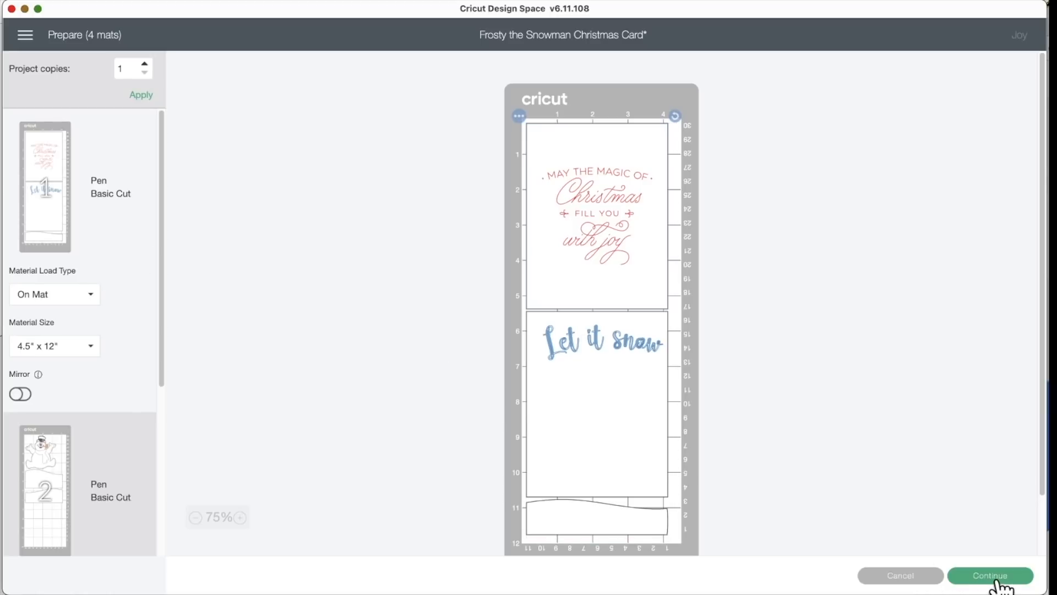
{"action": "left_click", "coordinate": [1000, 583]}
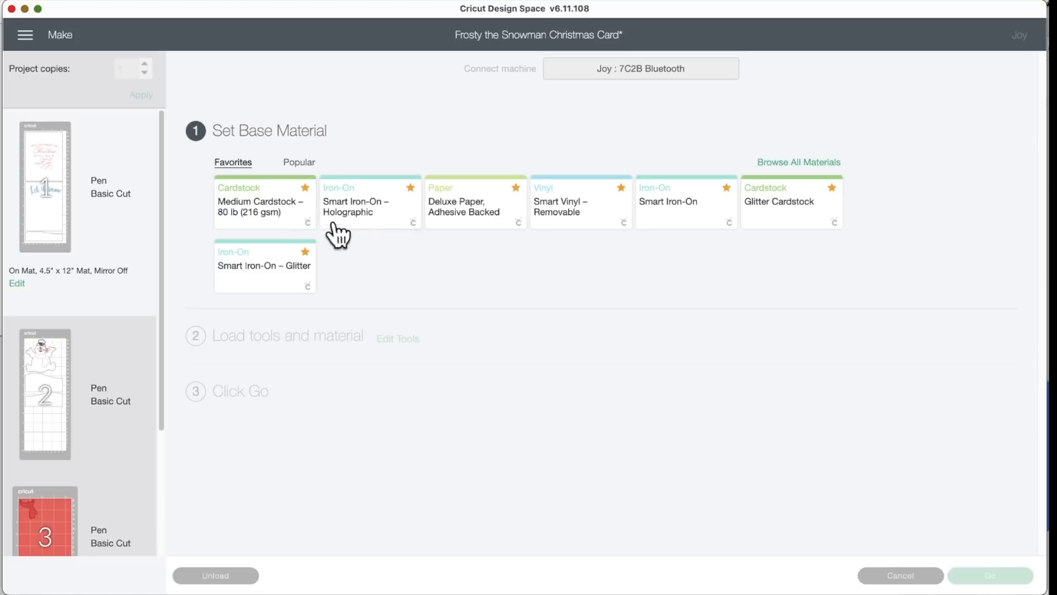
{"action": "left_click", "coordinate": [274, 205]}
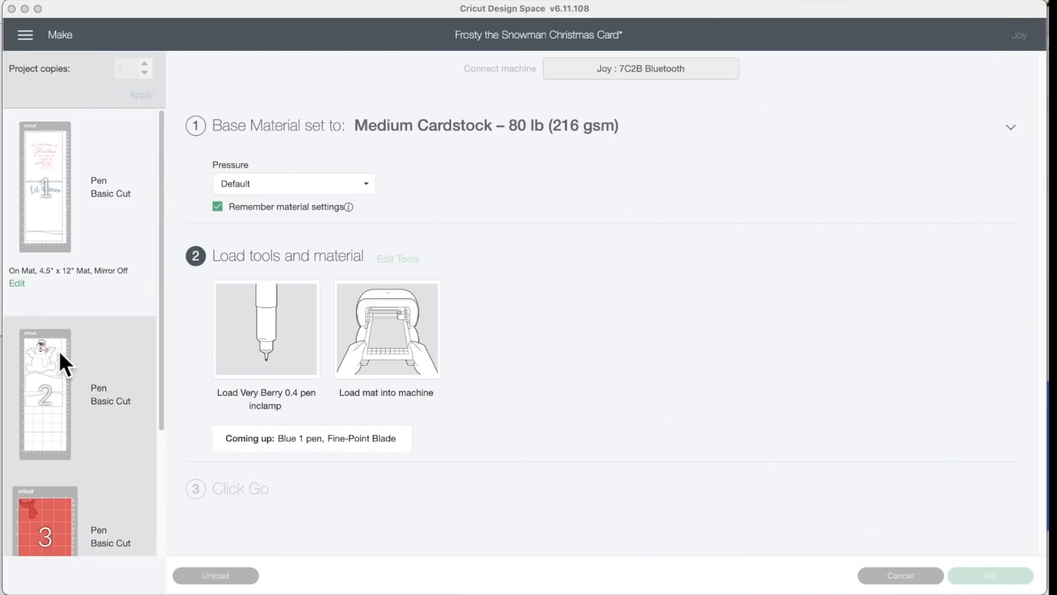
{"action": "left_click", "coordinate": [51, 201]}
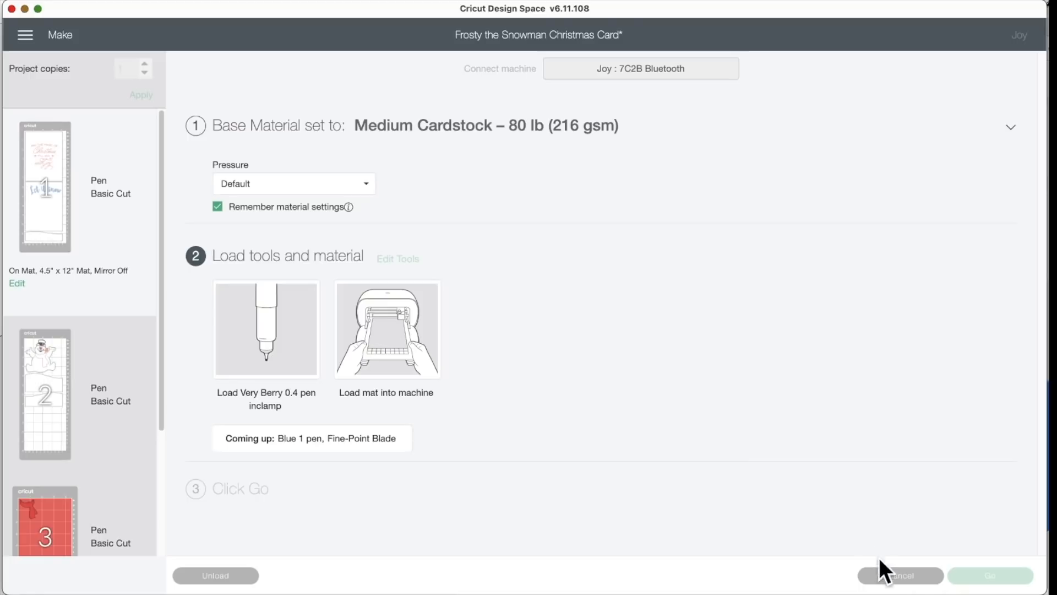
{"action": "left_click", "coordinate": [884, 575]}
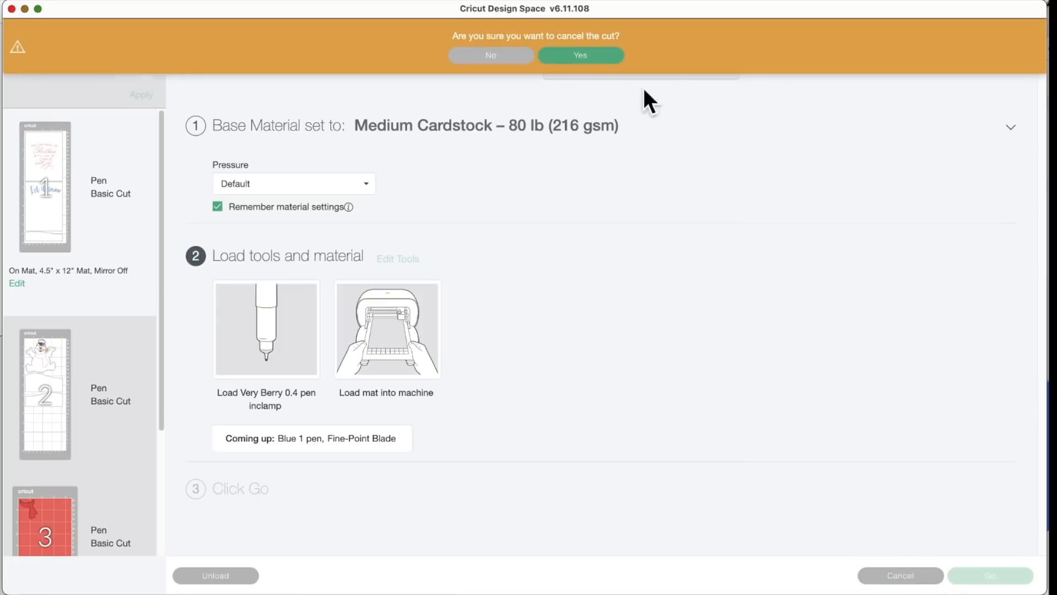
{"action": "left_click", "coordinate": [581, 57]}
Move the narrow wavy snow strip at the end of the first mat onto the second mat with the snowman
{"action": "left_click", "coordinate": [581, 526]}
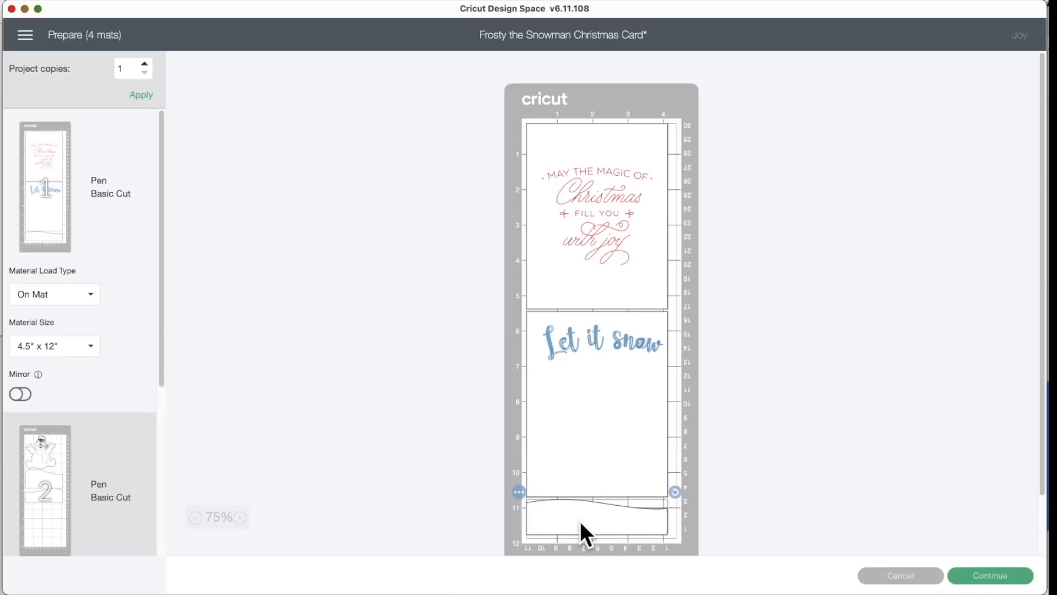
{"action": "left_click", "coordinate": [519, 492]}
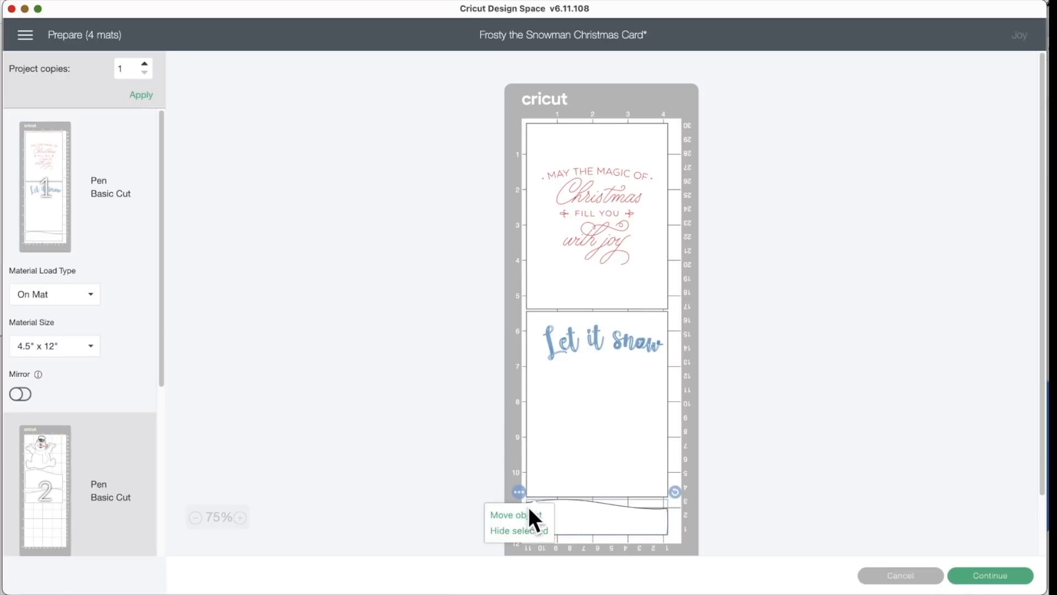
{"action": "left_click", "coordinate": [529, 513]}
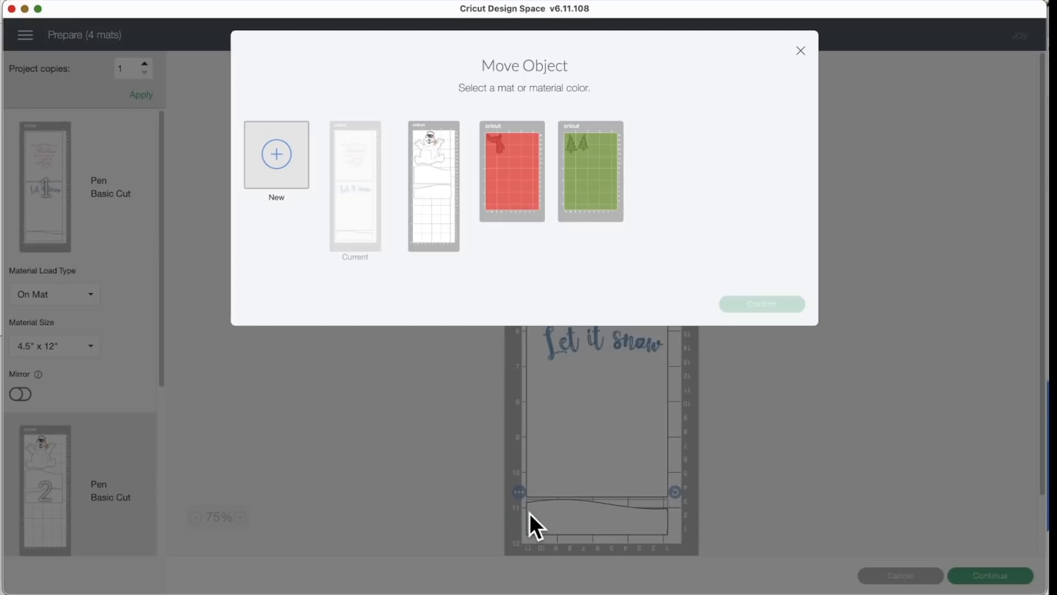
{"action": "left_click", "coordinate": [435, 225]}
{"action": "left_click", "coordinate": [762, 304]}
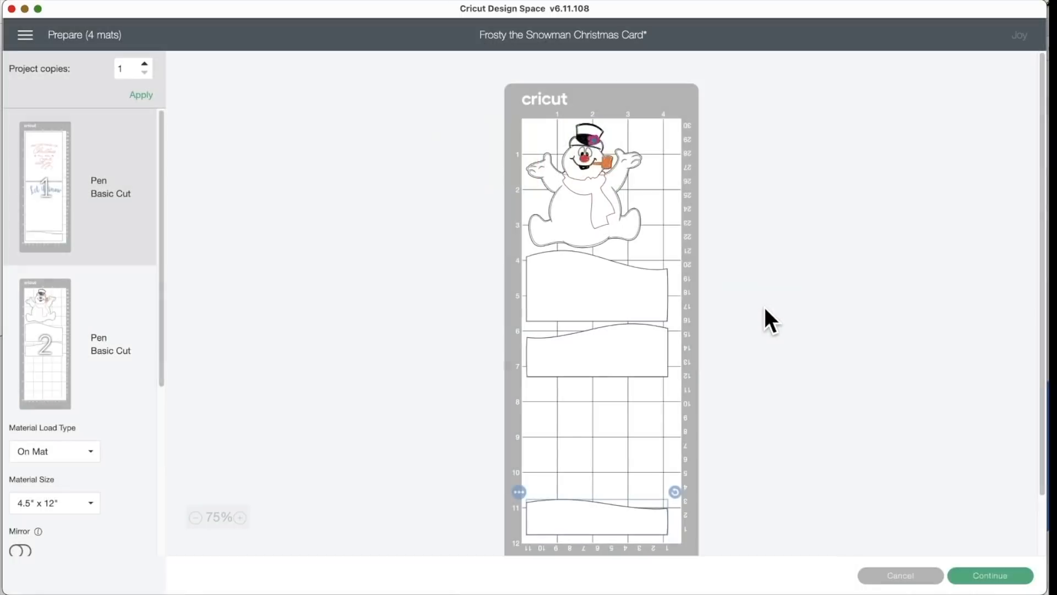
Move the narrow snow strip directly below the other two snow pieces on the second mat, and check the first mat
{"action": "left_click_drag", "start_coordinate": [576, 514], "coordinate": [577, 395]}
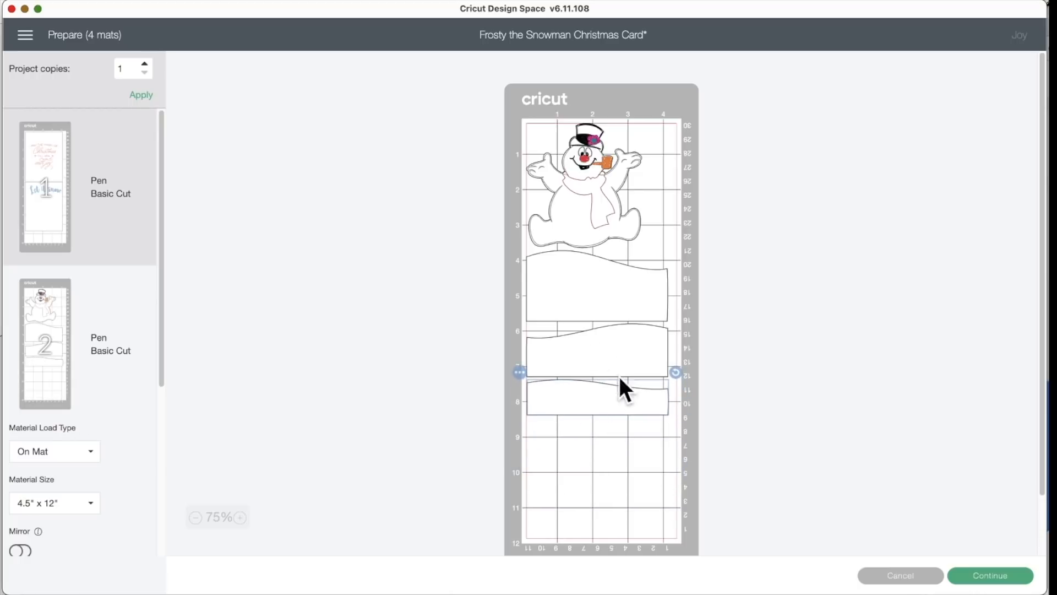
{"action": "left_click", "coordinate": [51, 201]}
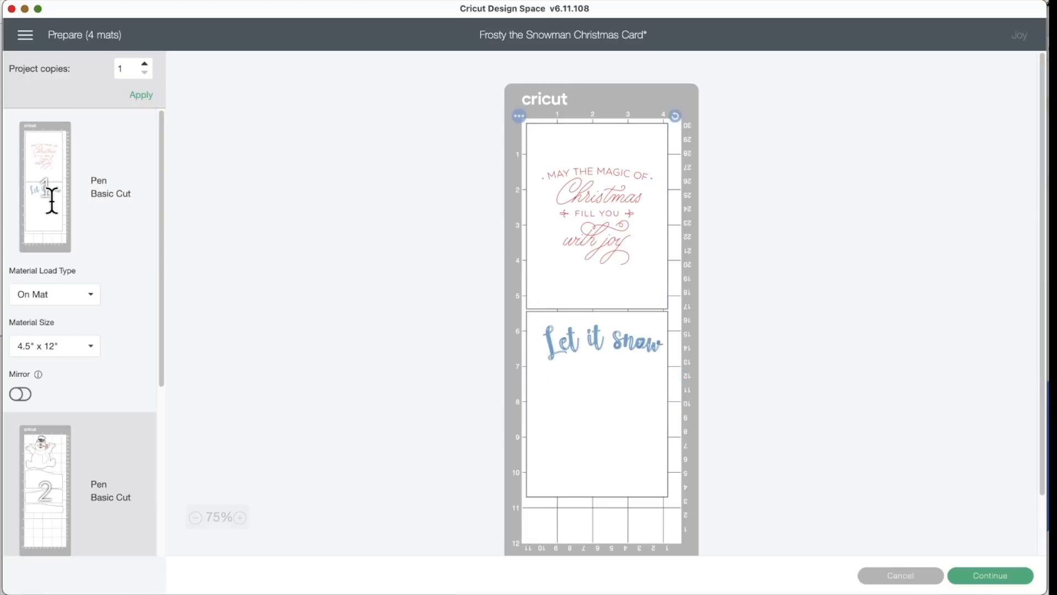
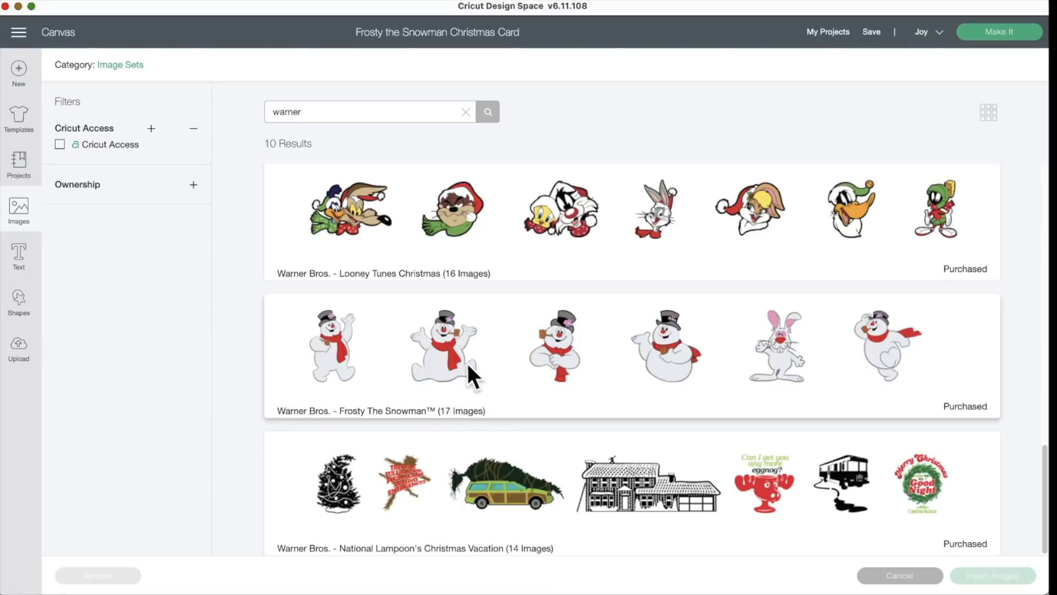
Insert the seated snowman with raised arms from the Warner Bros. - Frosty The Snowman image set
{"action": "left_click", "coordinate": [419, 322]}
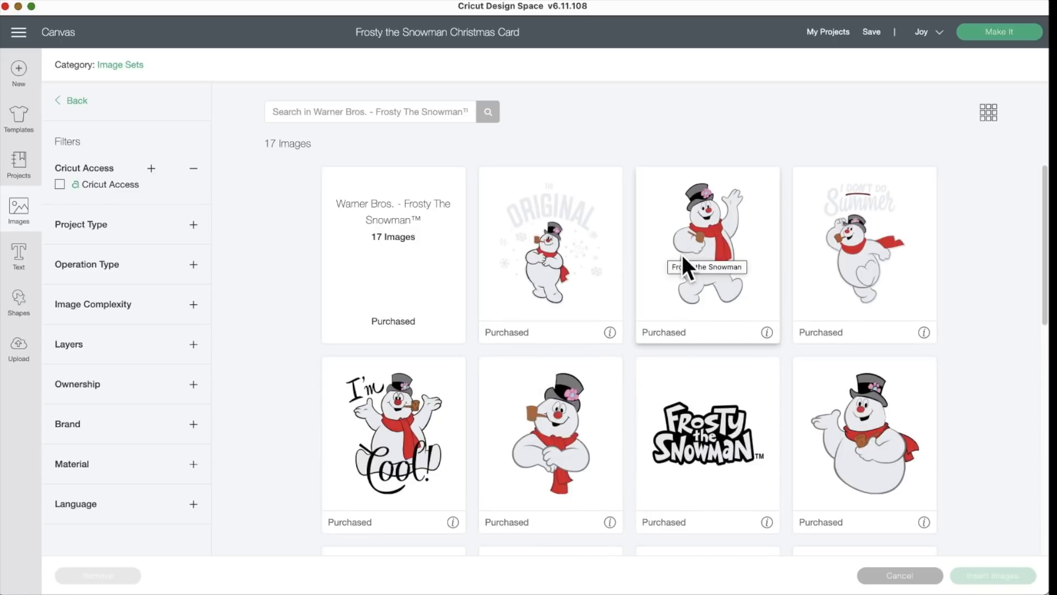
{"action": "scroll", "coordinate": [472, 395], "scroll_direction": "down", "scroll_amount": 5}
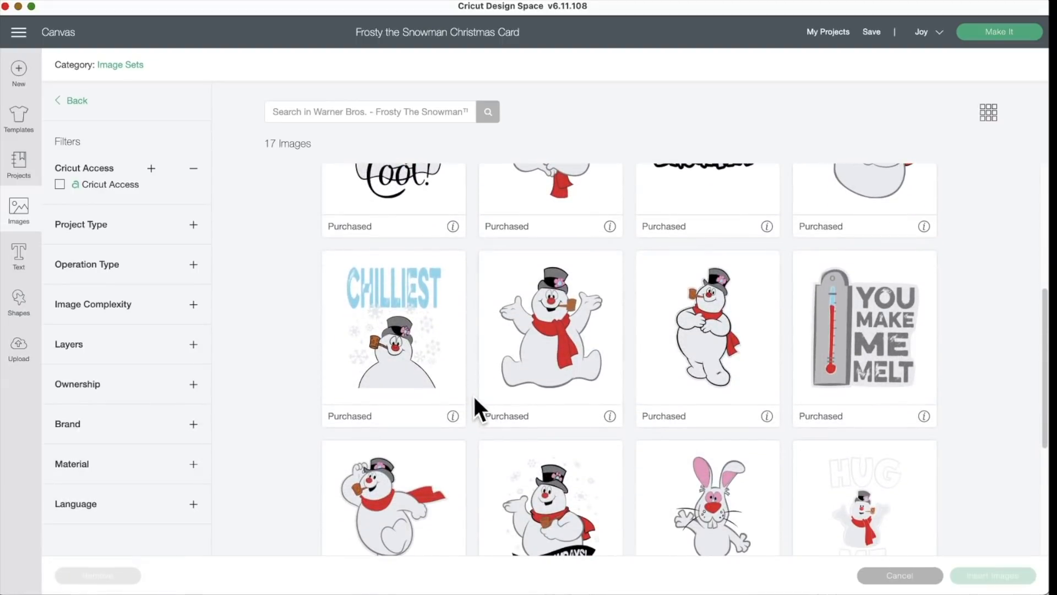
{"action": "left_click", "coordinate": [569, 346]}
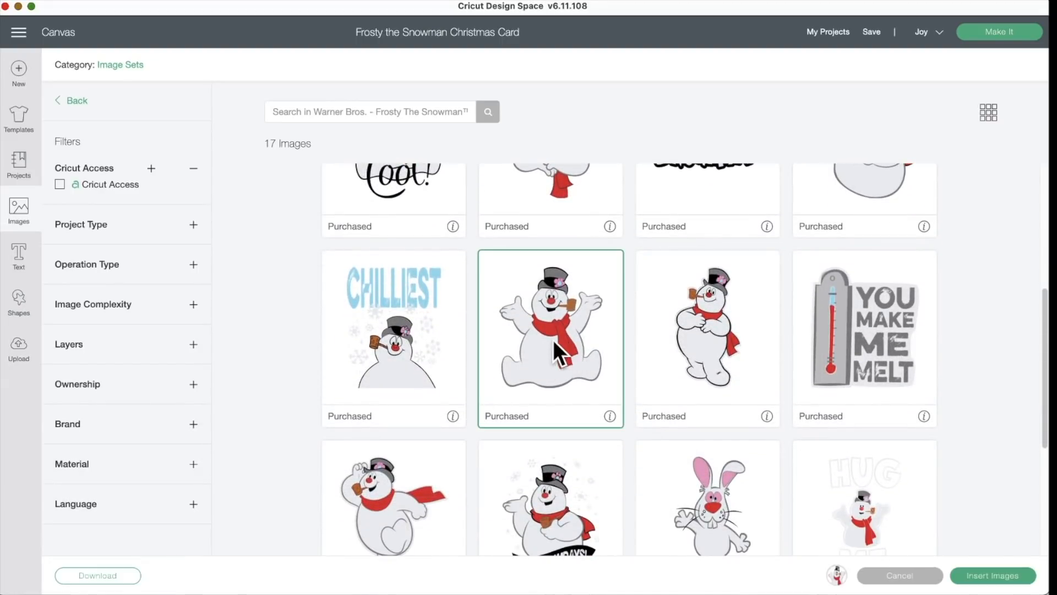
{"action": "left_click", "coordinate": [976, 578]}
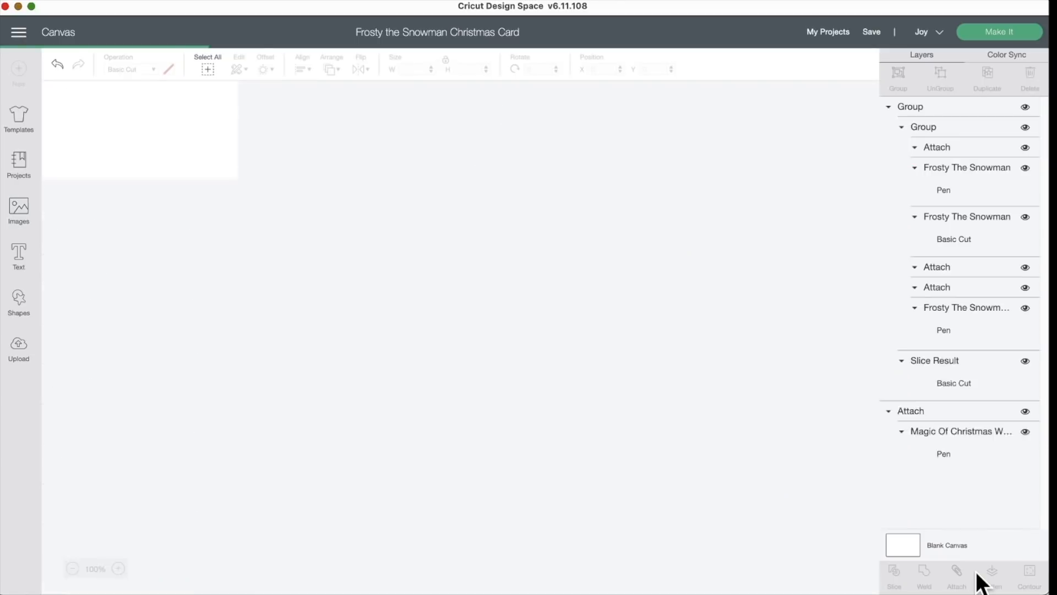
Place the inserted snowman in the empty area beside the card panels and scale it down to about 3.58" x 3.86"
{"action": "left_click_drag", "start_coordinate": [545, 292], "coordinate": [753, 332]}
{"action": "scroll", "coordinate": [753, 332], "scroll_direction": "right", "scroll_amount": 3}
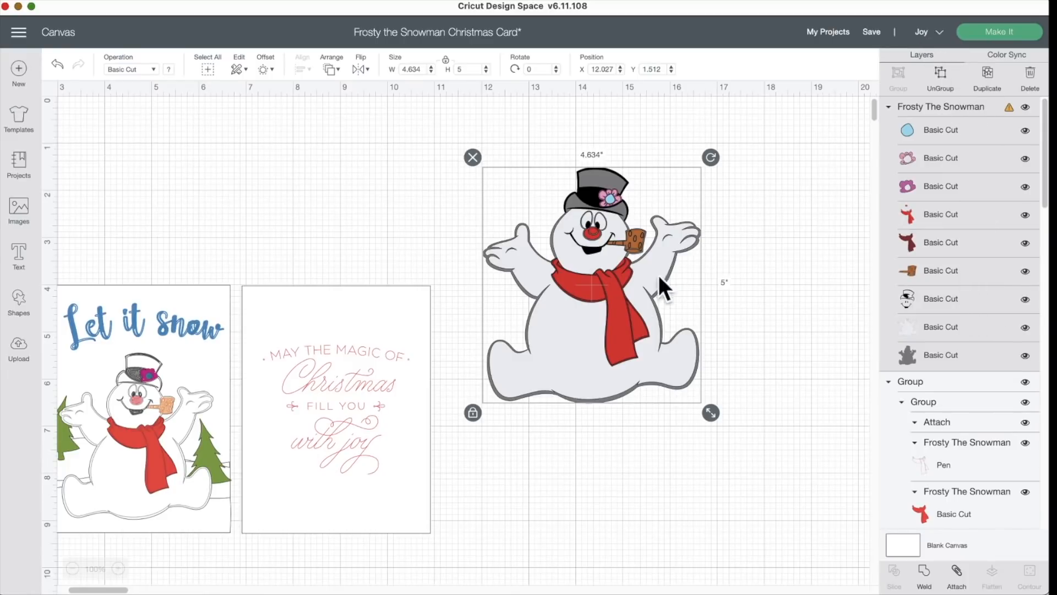
{"action": "left_click_drag", "start_coordinate": [715, 409], "coordinate": [639, 356]}
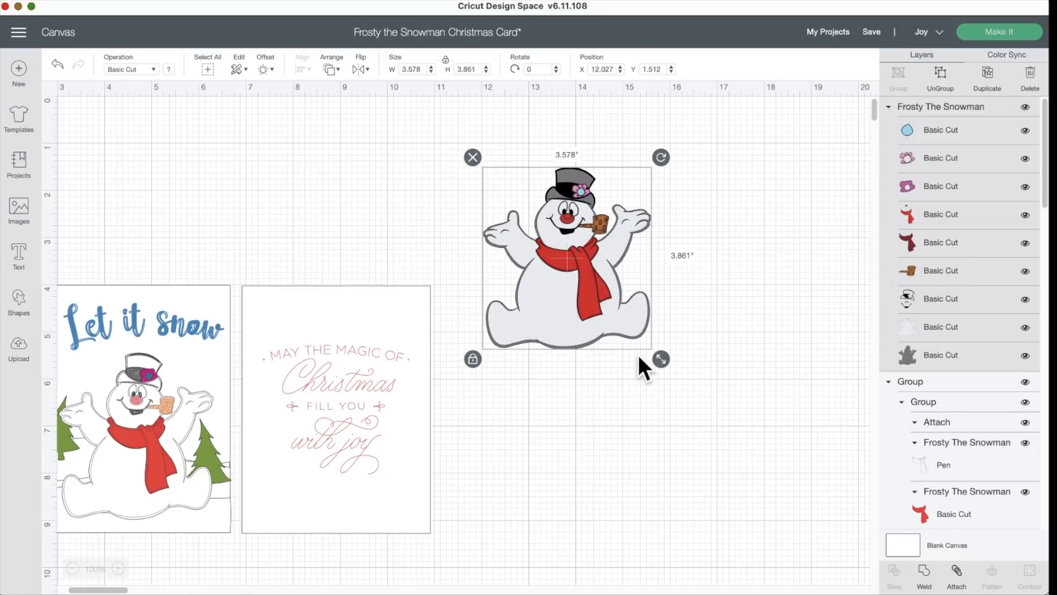
{"action": "left_click_drag", "start_coordinate": [635, 257], "coordinate": [666, 279]}
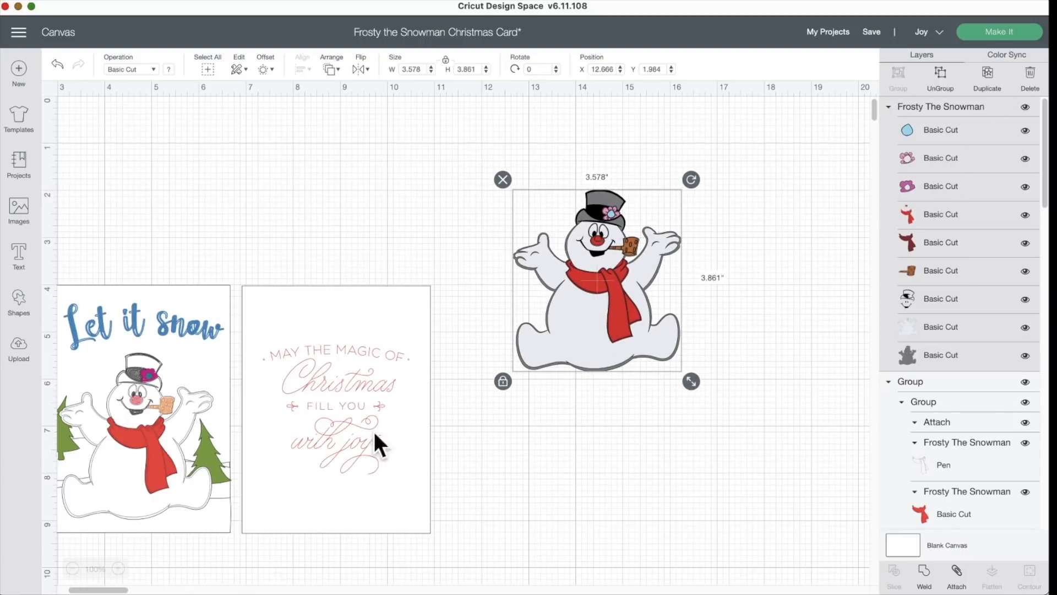
Change the operation of all layers of the new snowman from Basic Cut to Pen
{"action": "left_click", "coordinate": [119, 568]}
{"action": "left_click", "coordinate": [119, 568]}
{"action": "scroll", "coordinate": [627, 326], "scroll_direction": "up", "scroll_amount": 2}
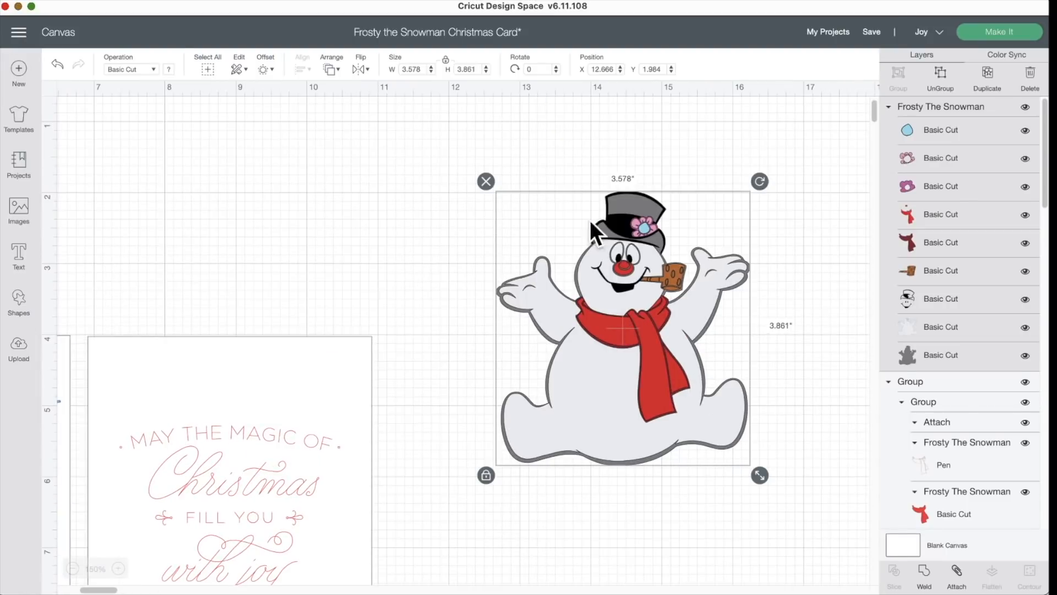
{"action": "left_click", "coordinate": [530, 150]}
{"action": "left_click_drag", "start_coordinate": [496, 145], "coordinate": [812, 502]}
{"action": "left_click", "coordinate": [155, 69]}
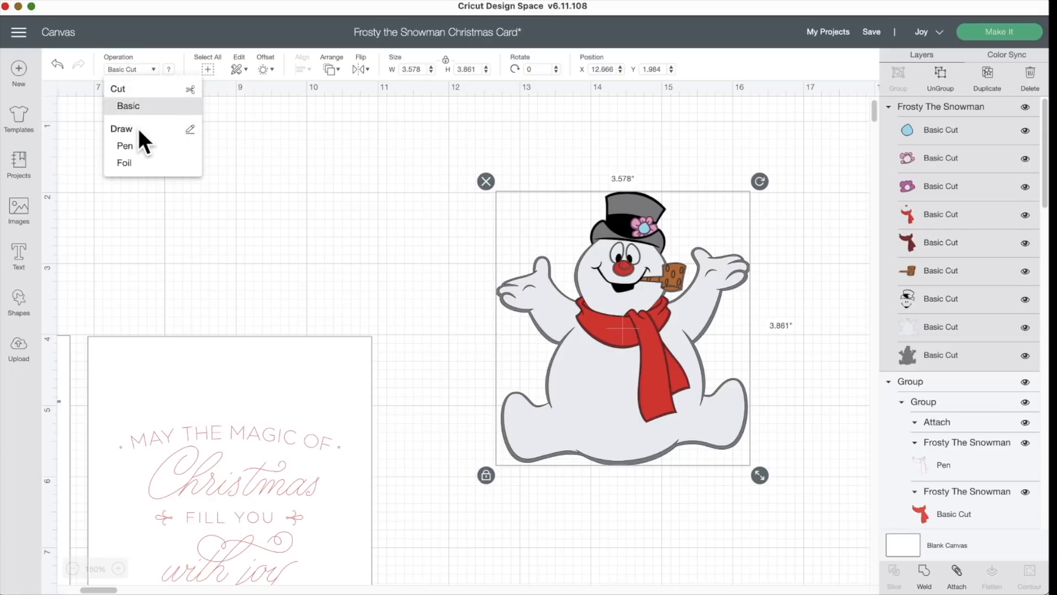
{"action": "left_click", "coordinate": [126, 146]}
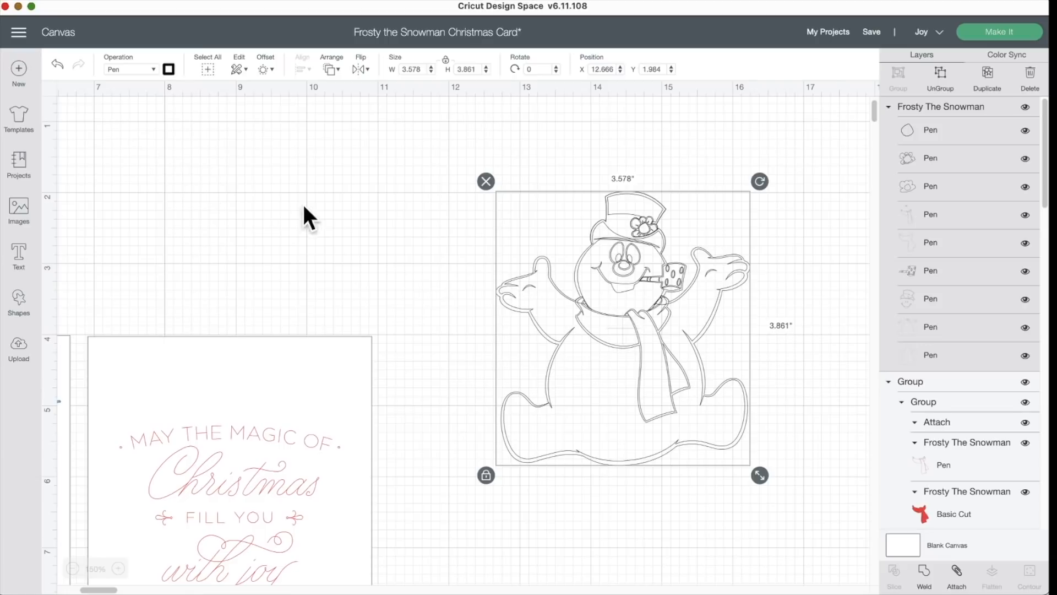
Set the scarf outline layer to the Wine Fine Point (0.4mm) pen and the scarf and nose layer to Very Berry
{"action": "left_click", "coordinate": [388, 225]}
{"action": "left_click", "coordinate": [627, 308]}
{"action": "left_click", "coordinate": [919, 240]}
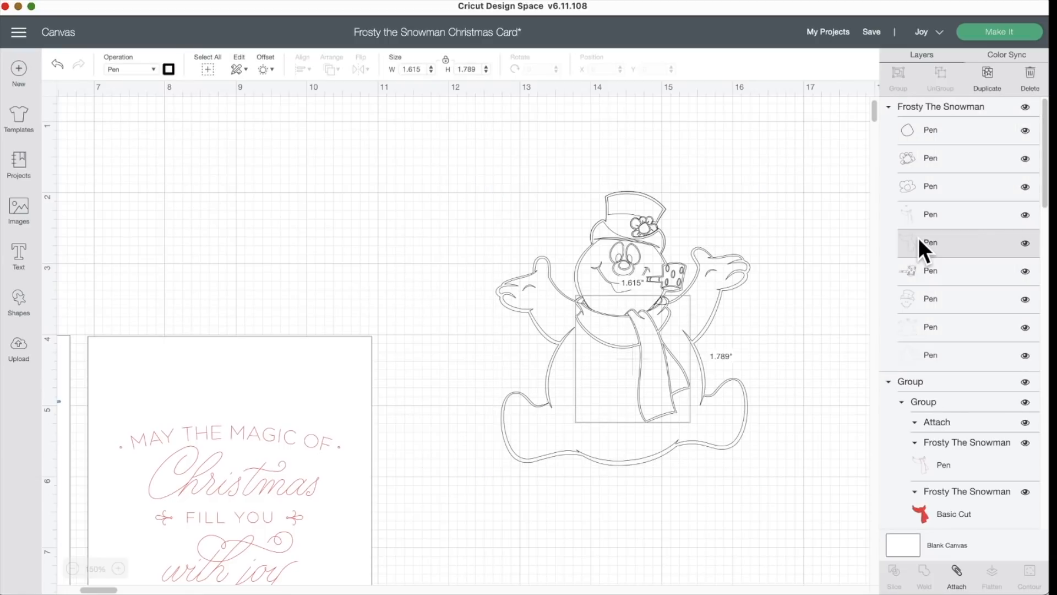
{"action": "left_click", "coordinate": [168, 69]}
{"action": "left_click", "coordinate": [217, 227]}
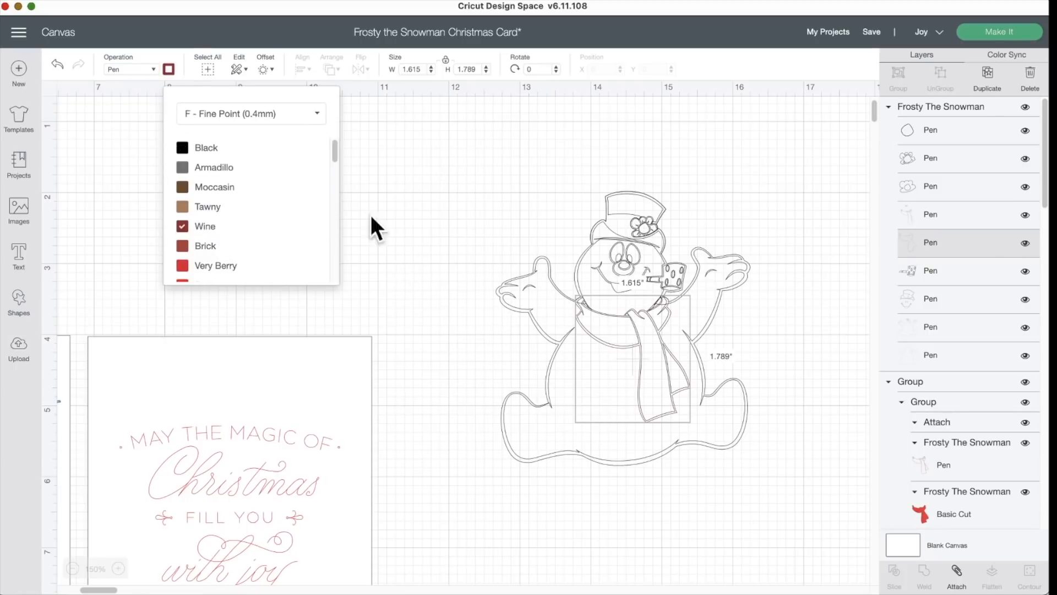
{"action": "left_click", "coordinate": [928, 208]}
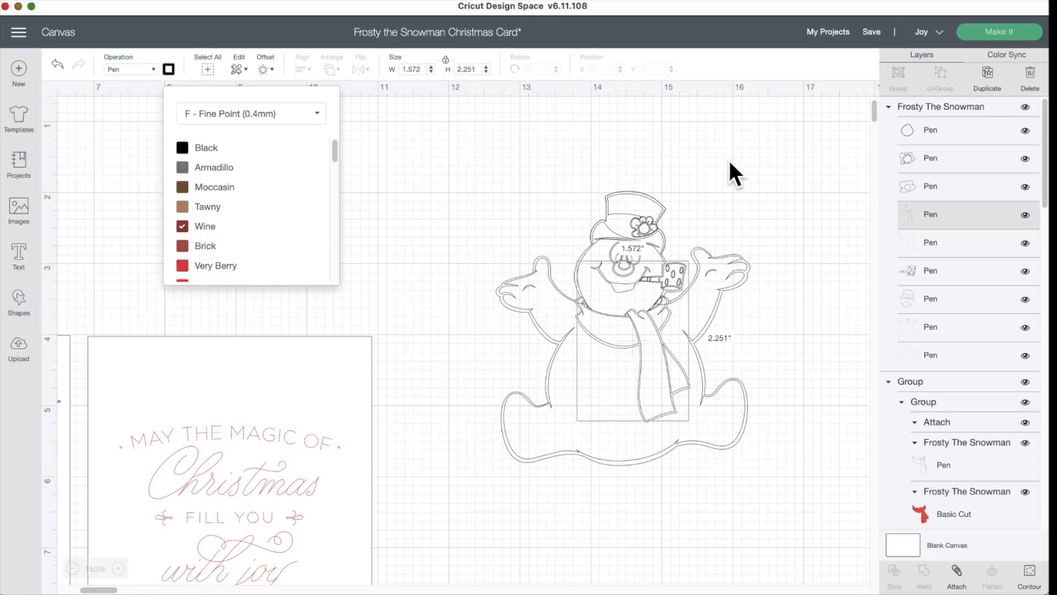
{"action": "left_click", "coordinate": [188, 266]}
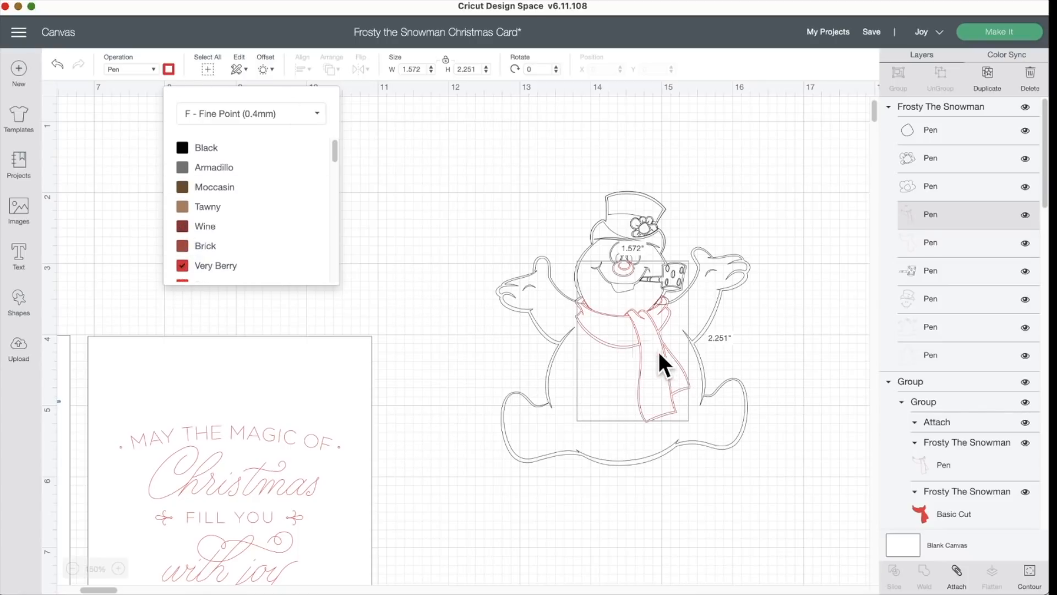
Set the snowman's hat and face layer to the Black G - Gel (1mm) pen
{"action": "left_click", "coordinate": [615, 332]}
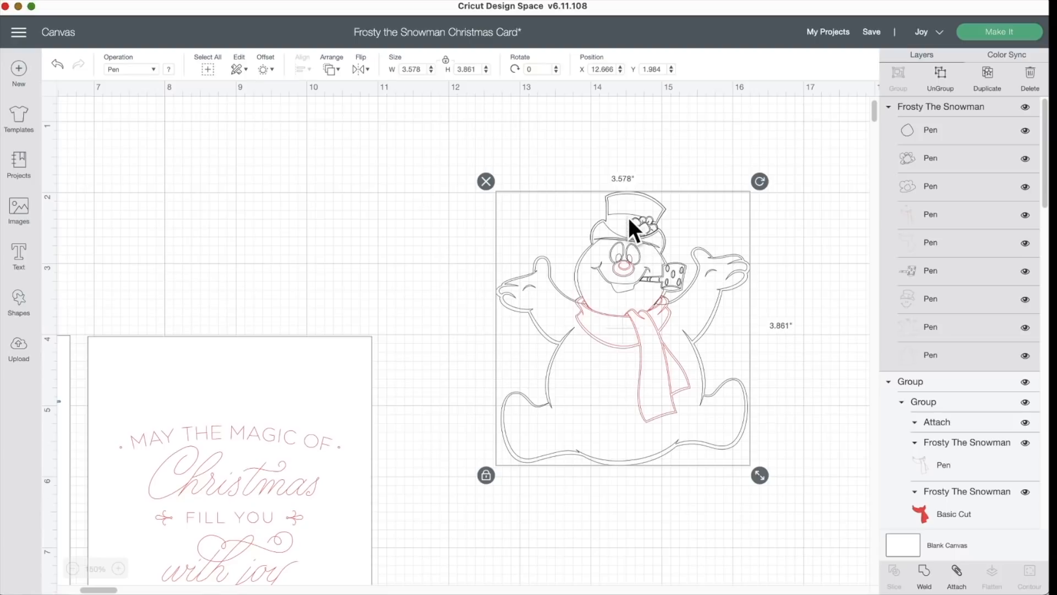
{"action": "left_click", "coordinate": [939, 299]}
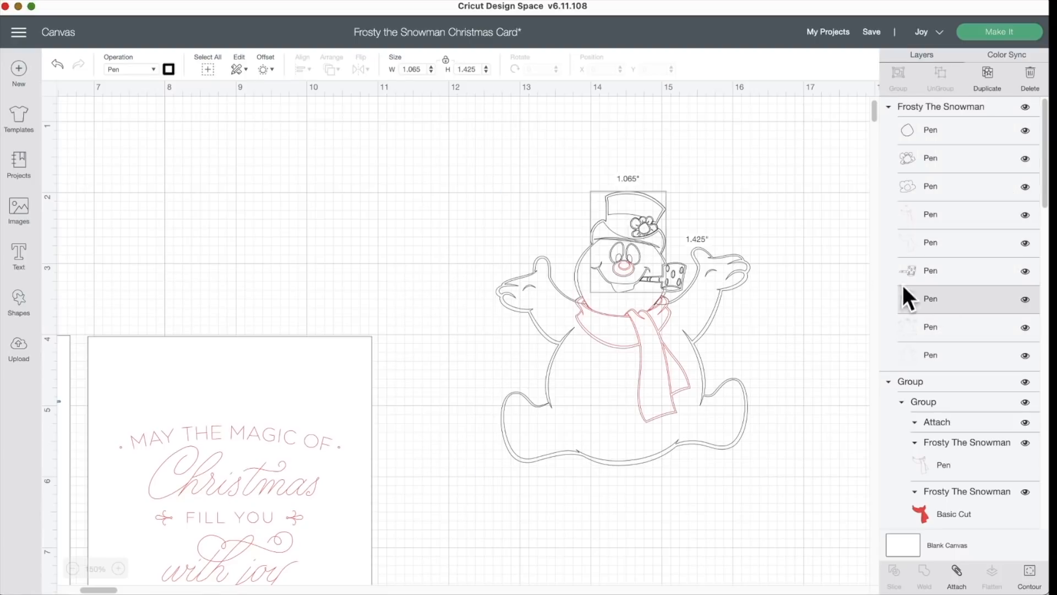
{"action": "left_click", "coordinate": [165, 70]}
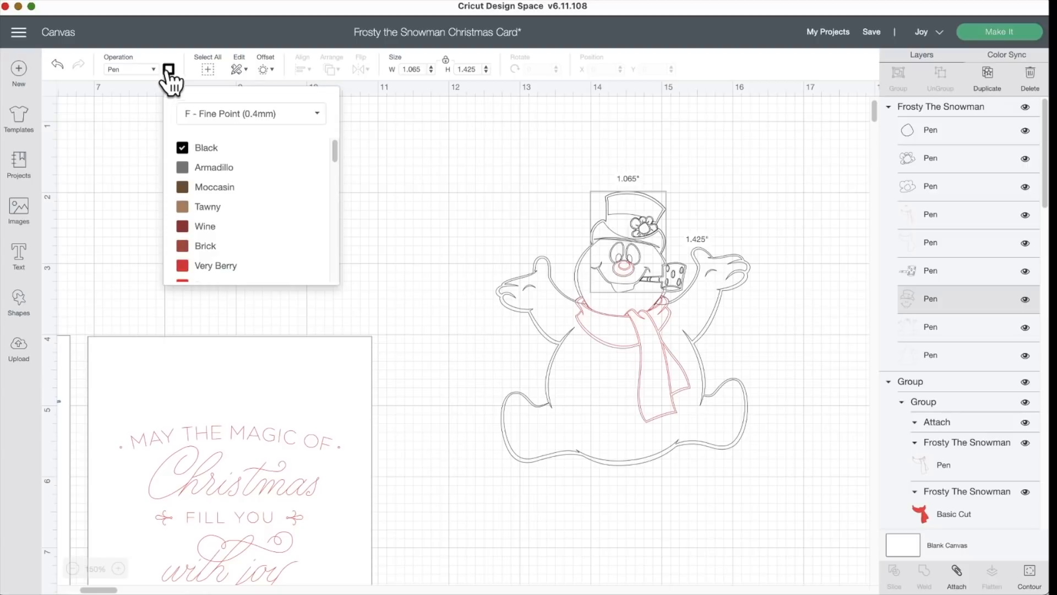
{"action": "left_click", "coordinate": [225, 114]}
{"action": "left_click", "coordinate": [223, 173]}
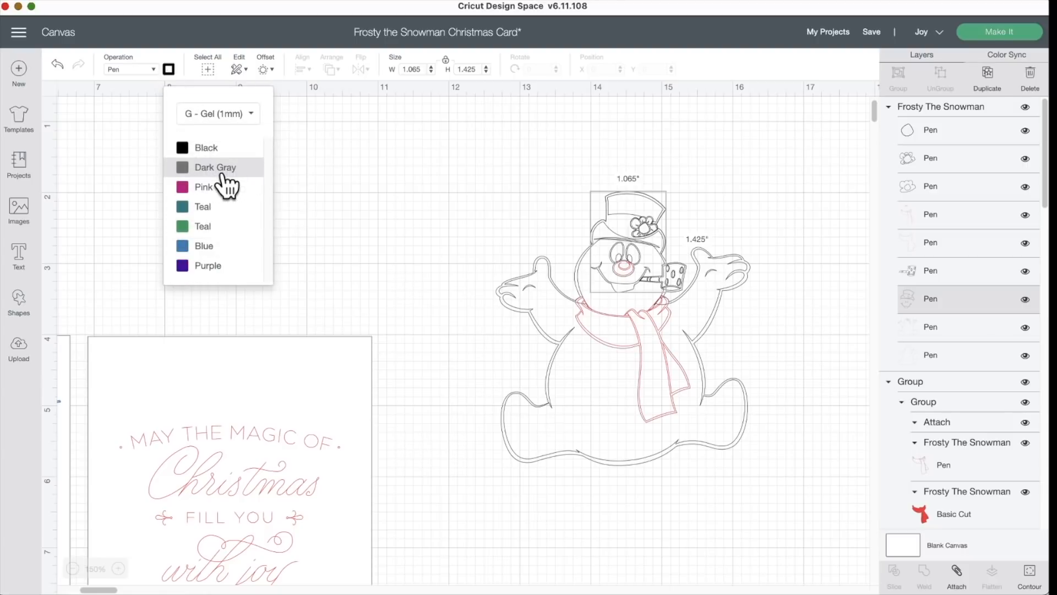
{"action": "left_click", "coordinate": [194, 161]}
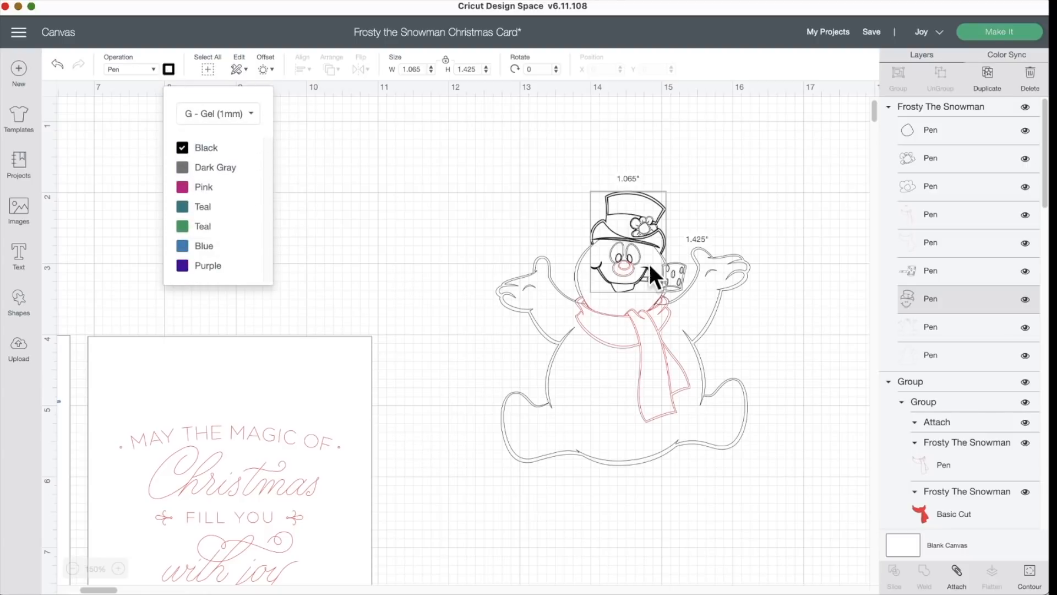
{"action": "left_click", "coordinate": [753, 278]}
Nudge the snowman slightly, then change its bottom silhouette layer to Basic Cut with white as the material color
{"action": "left_click_drag", "start_coordinate": [541, 271], "coordinate": [534, 262]}
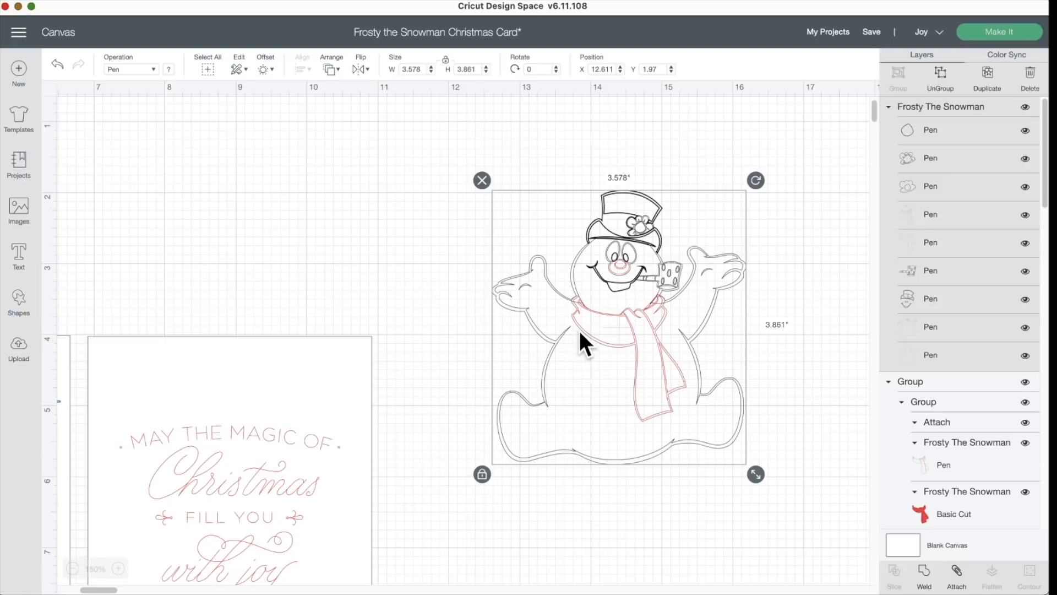
{"action": "left_click_drag", "start_coordinate": [560, 369], "coordinate": [572, 344]}
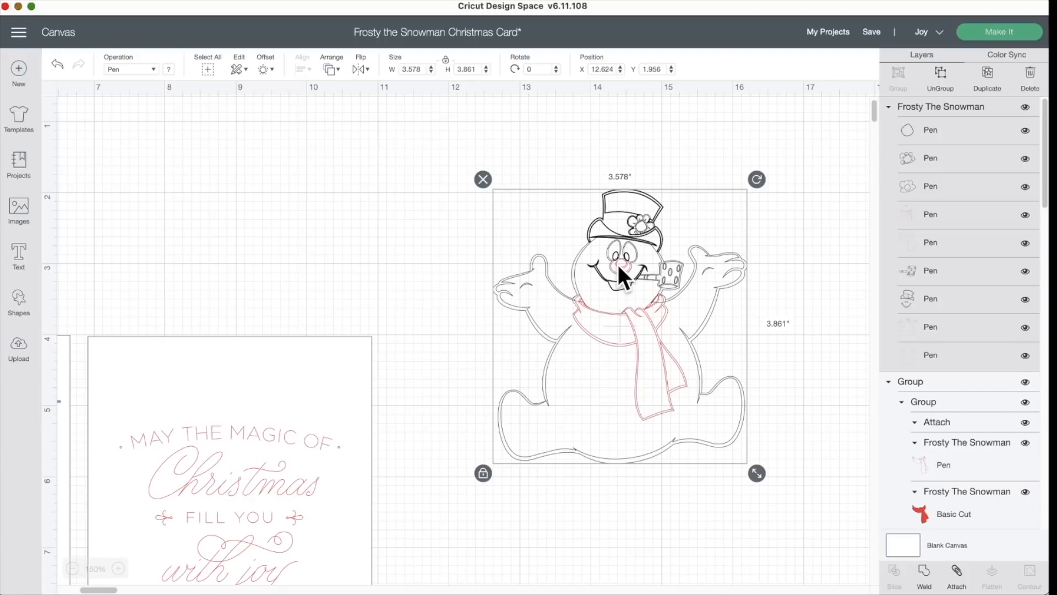
{"action": "left_click", "coordinate": [929, 355]}
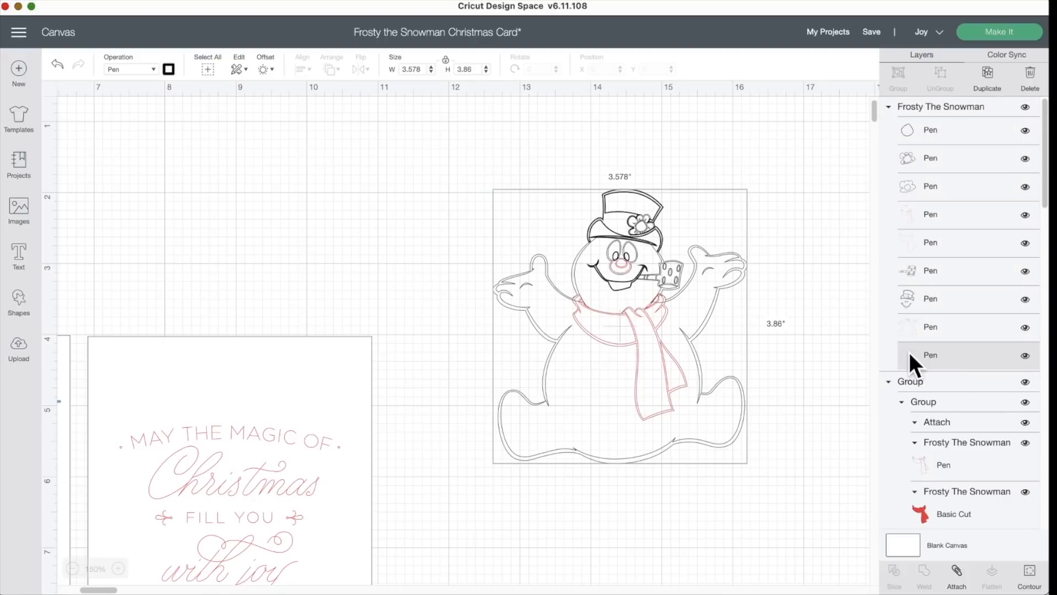
{"action": "left_click", "coordinate": [151, 69]}
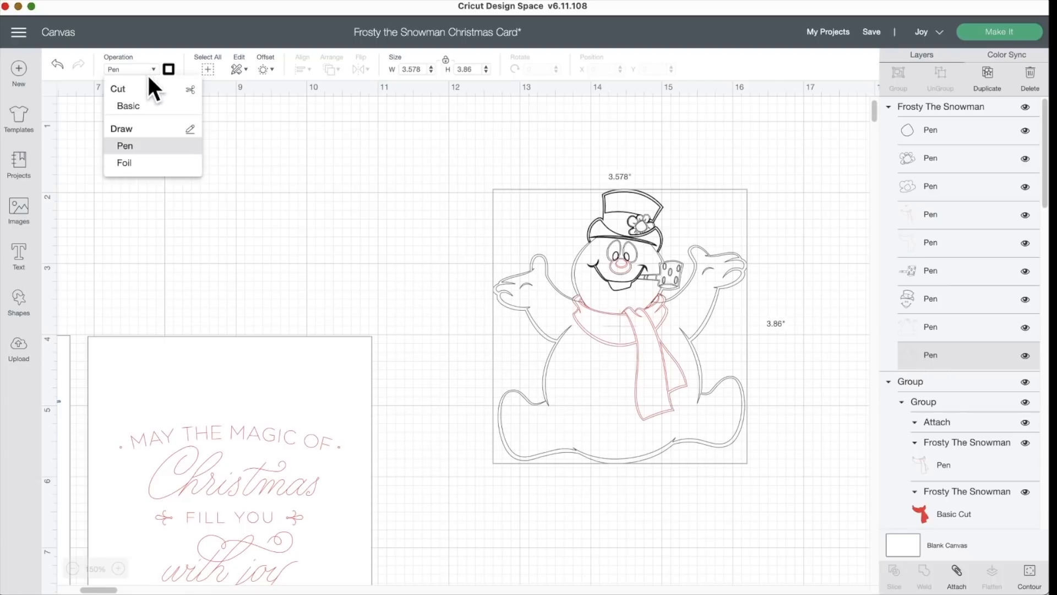
{"action": "left_click", "coordinate": [131, 106]}
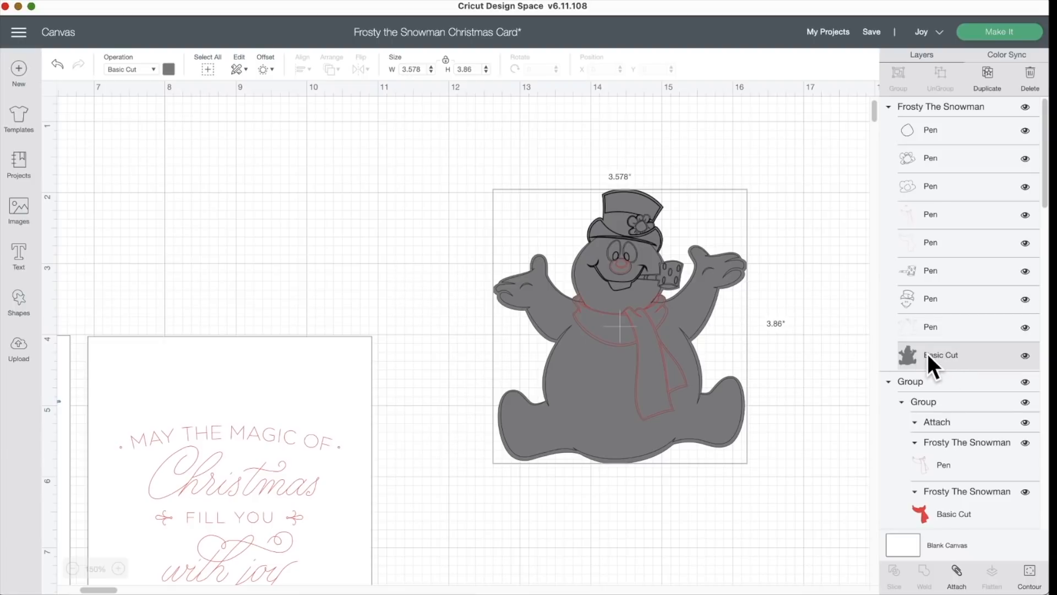
{"action": "left_click", "coordinate": [168, 70]}
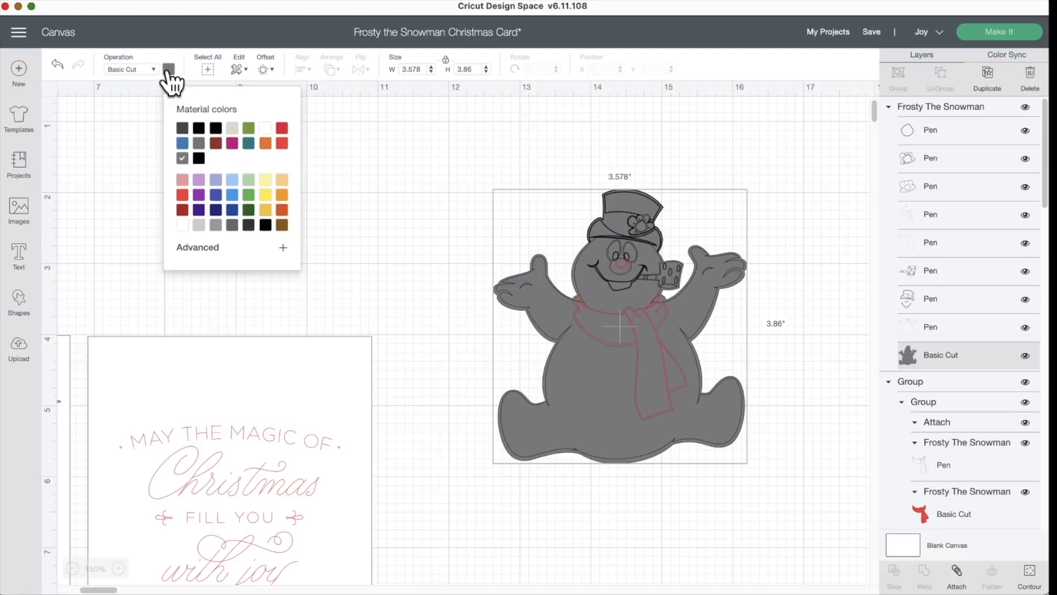
{"action": "left_click", "coordinate": [267, 130]}
{"action": "left_click", "coordinate": [435, 164]}
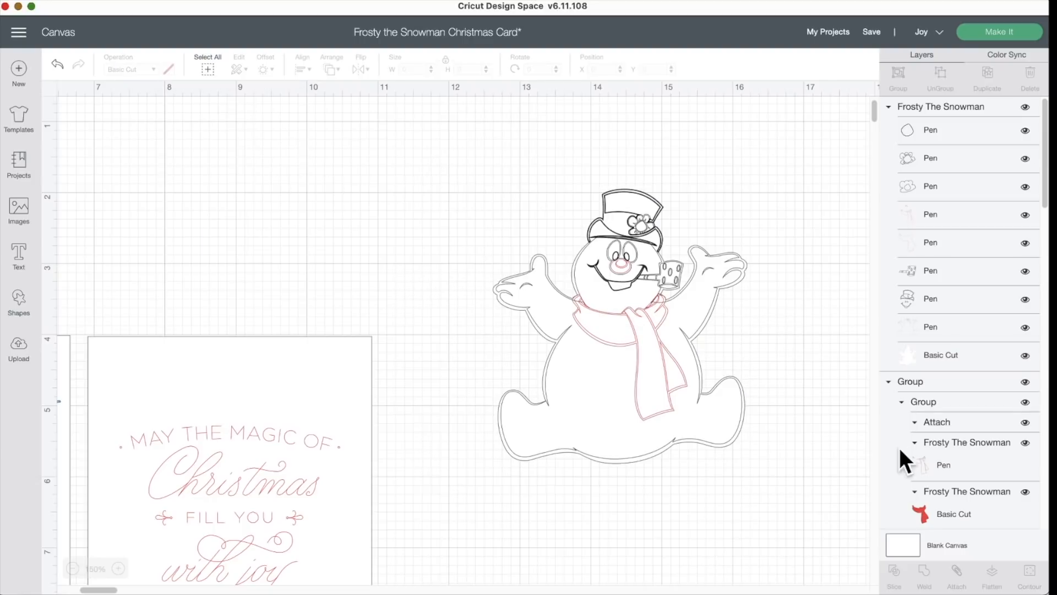
Set the blank canvas background to light yellow
{"action": "left_click", "coordinate": [909, 548]}
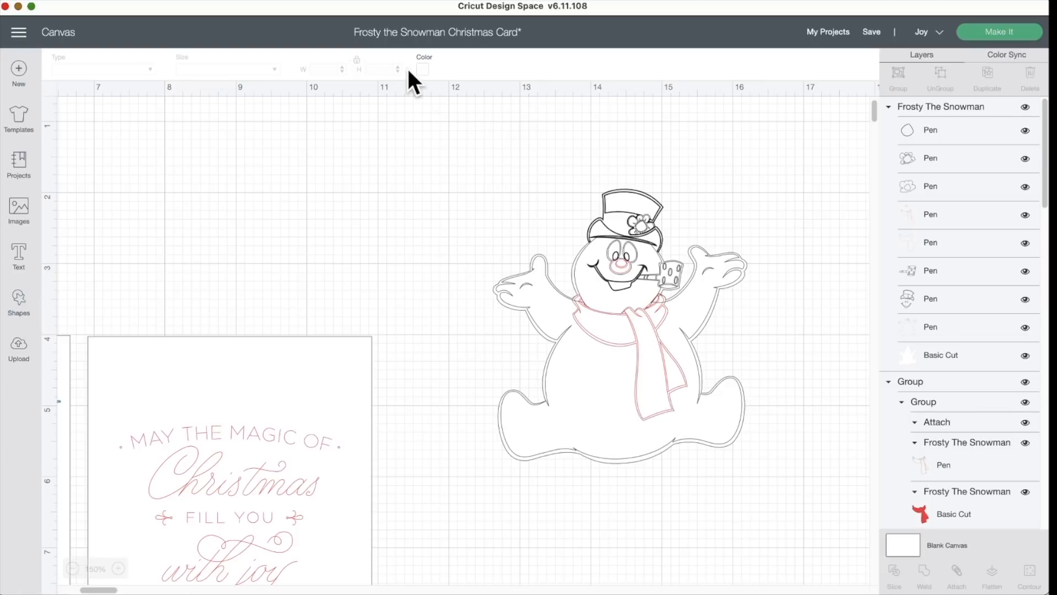
{"action": "left_click", "coordinate": [421, 70]}
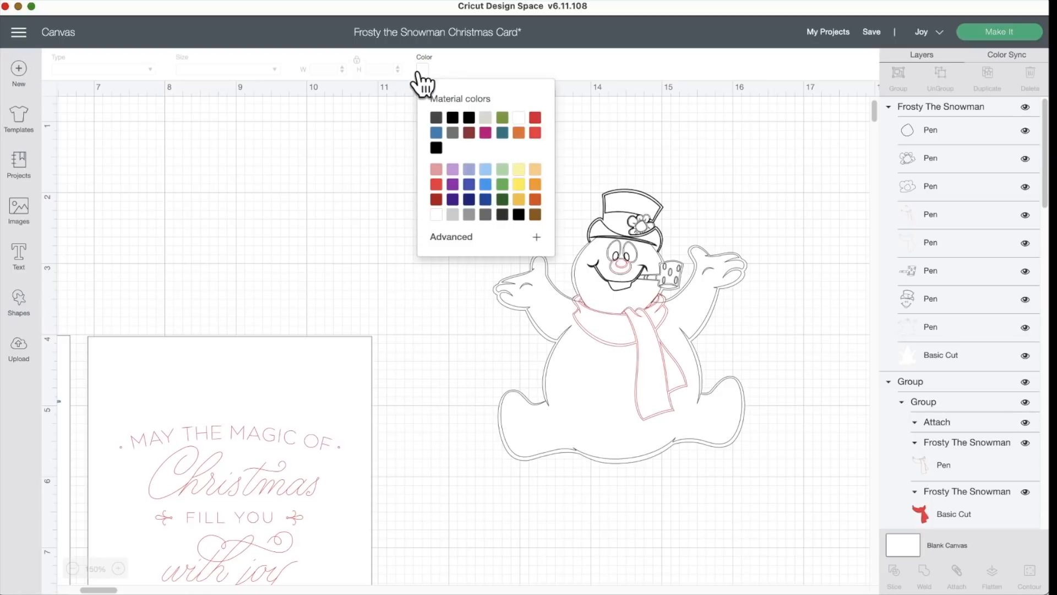
{"action": "left_click", "coordinate": [518, 169]}
{"action": "left_click", "coordinate": [696, 153]}
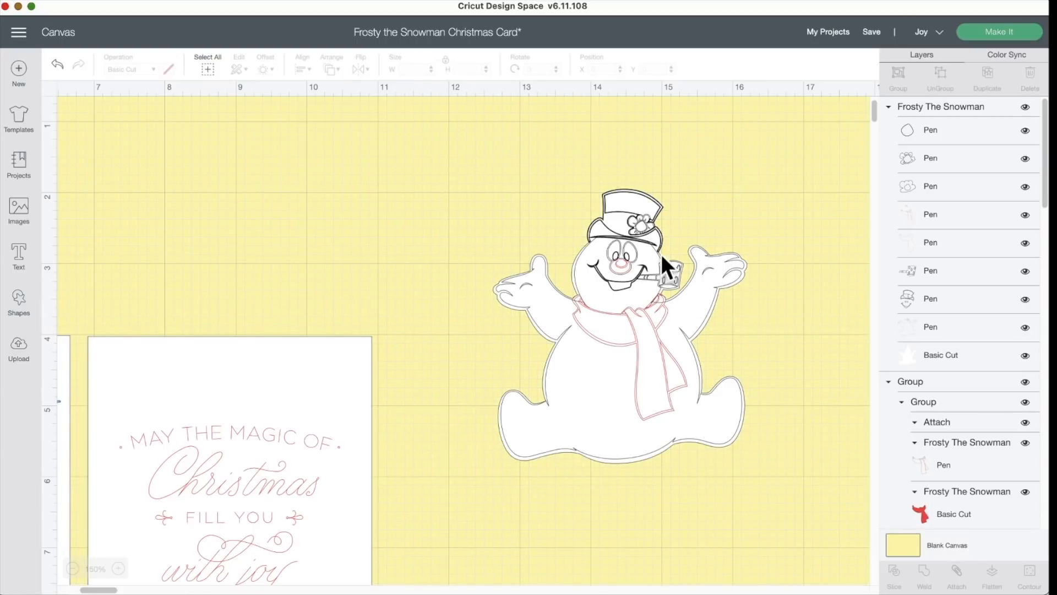
Send the project to mat preparation with all materials loaded On Mat
{"action": "left_click", "coordinate": [992, 31]}
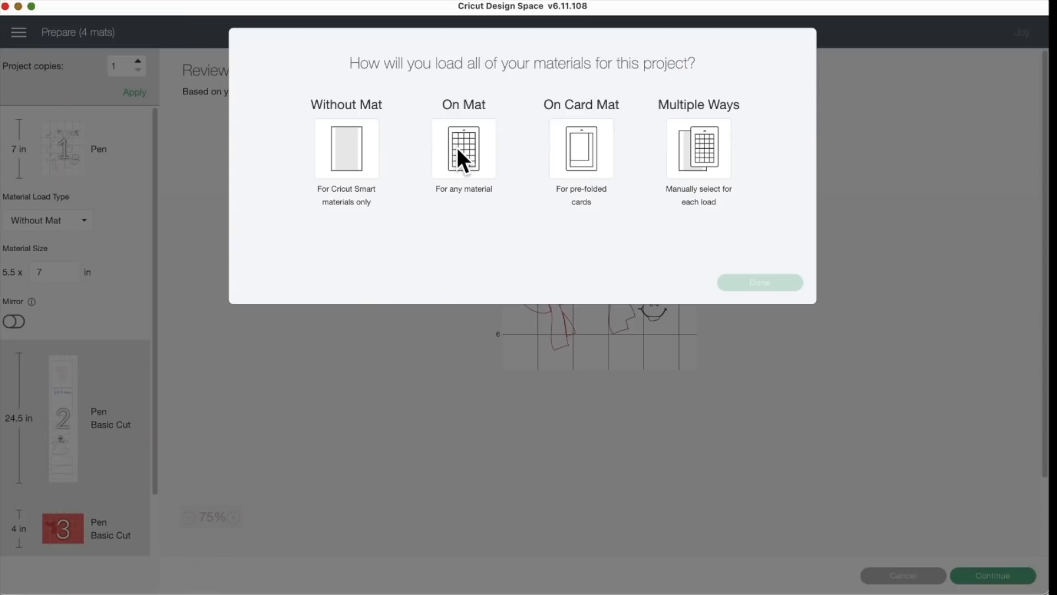
{"action": "left_click", "coordinate": [461, 160]}
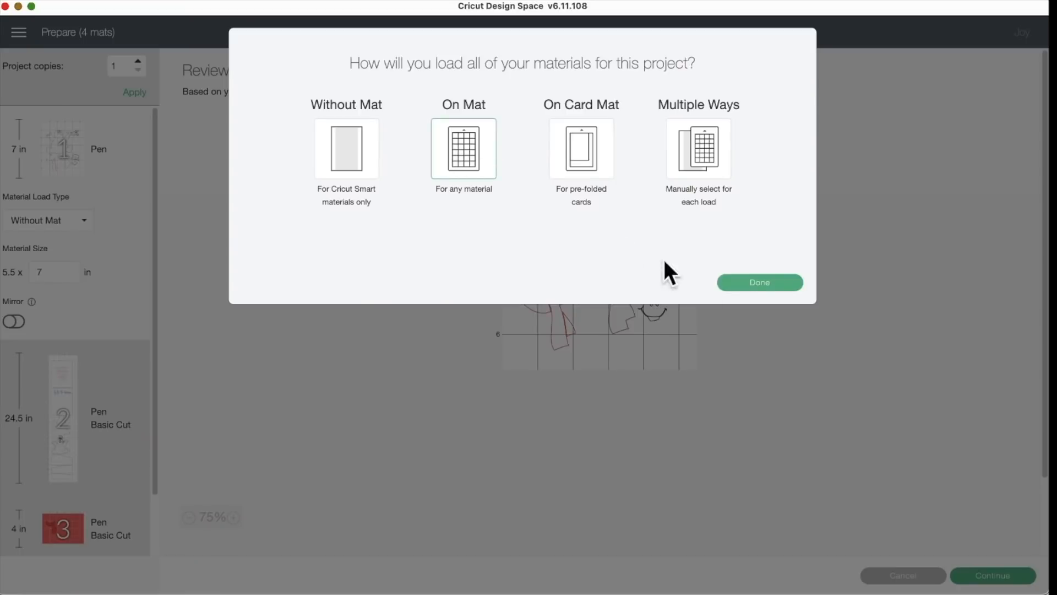
{"action": "left_click", "coordinate": [757, 283]}
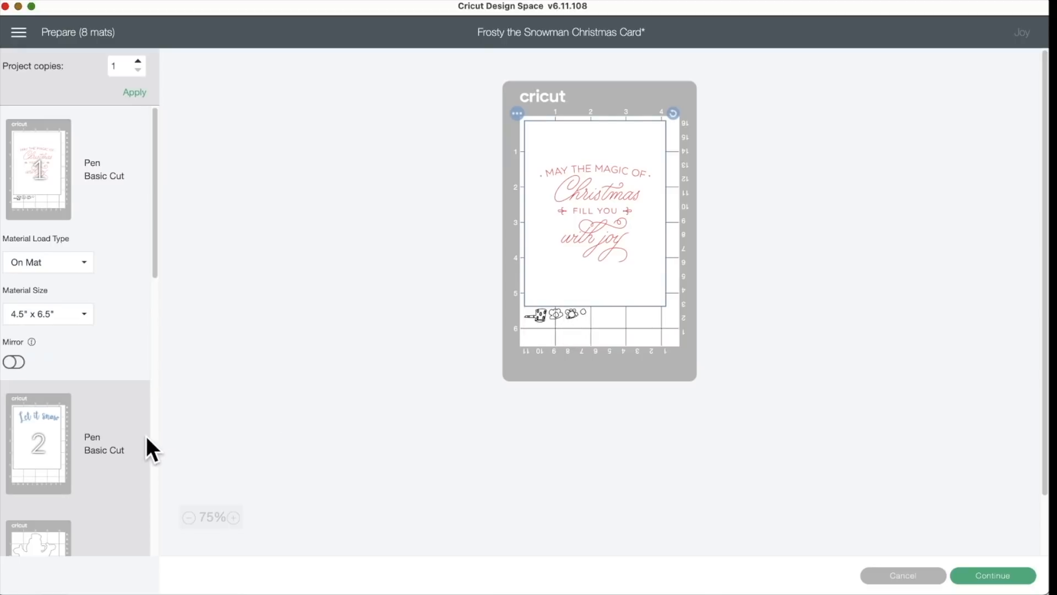
Compare the snowman layers on mats 4 and 3, and return to the canvas
{"action": "scroll", "coordinate": [146, 434], "scroll_direction": "down", "scroll_amount": 5}
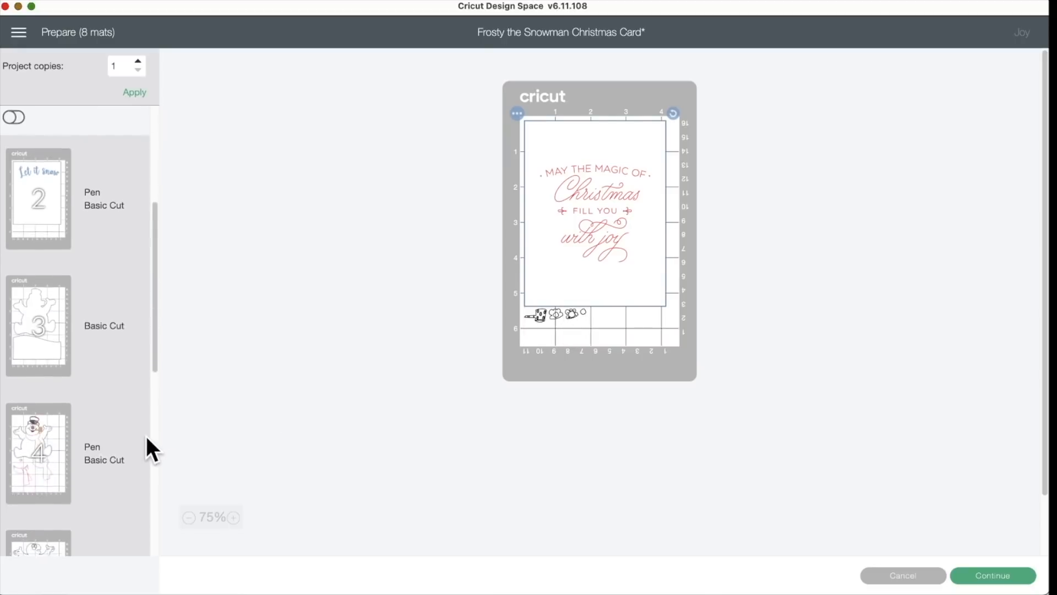
{"action": "left_click", "coordinate": [48, 424]}
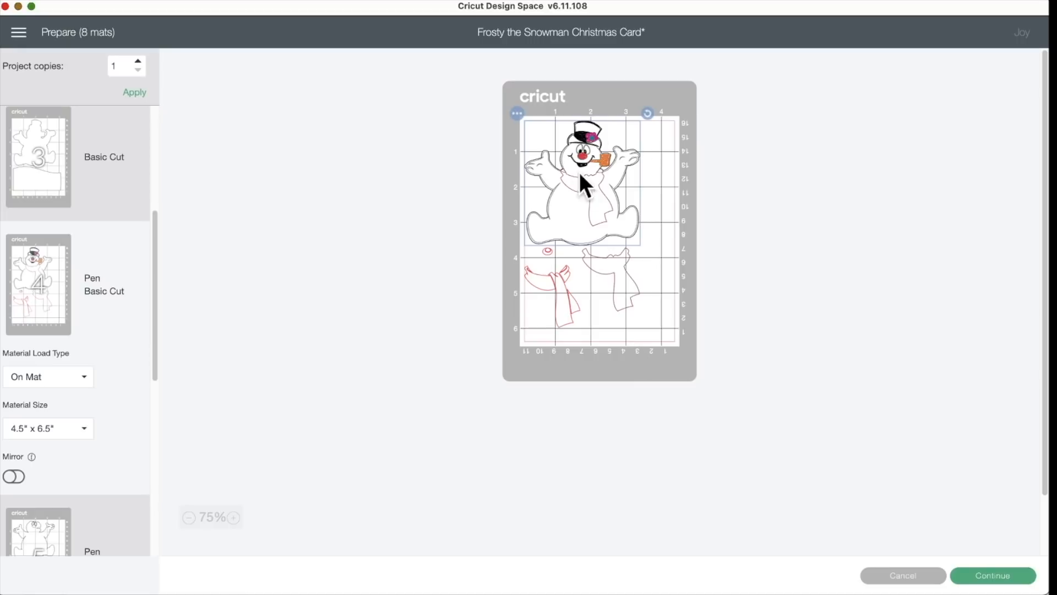
{"action": "left_click", "coordinate": [33, 160]}
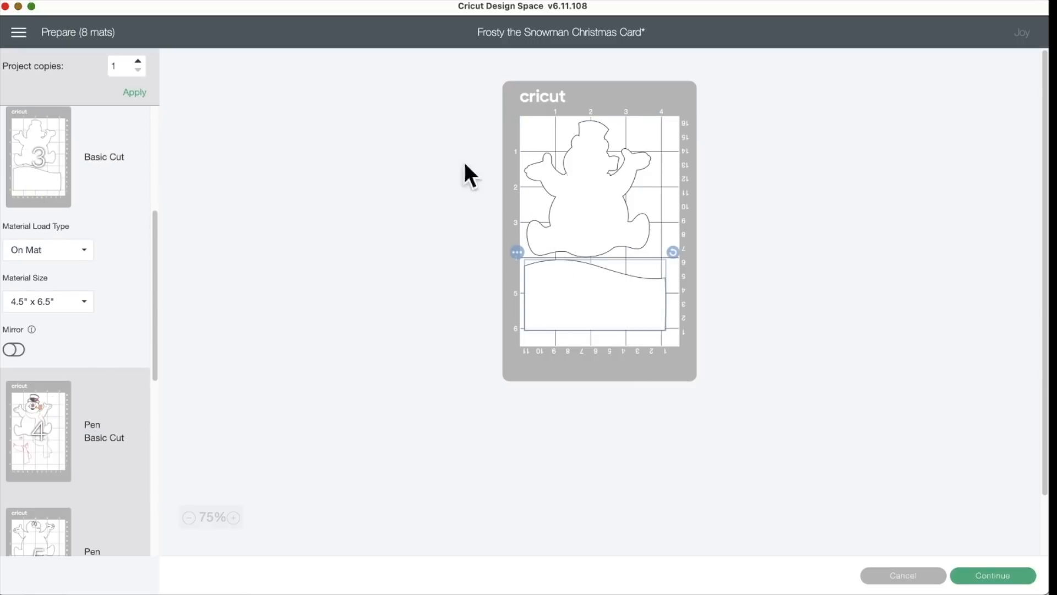
{"action": "left_click", "coordinate": [902, 577]}
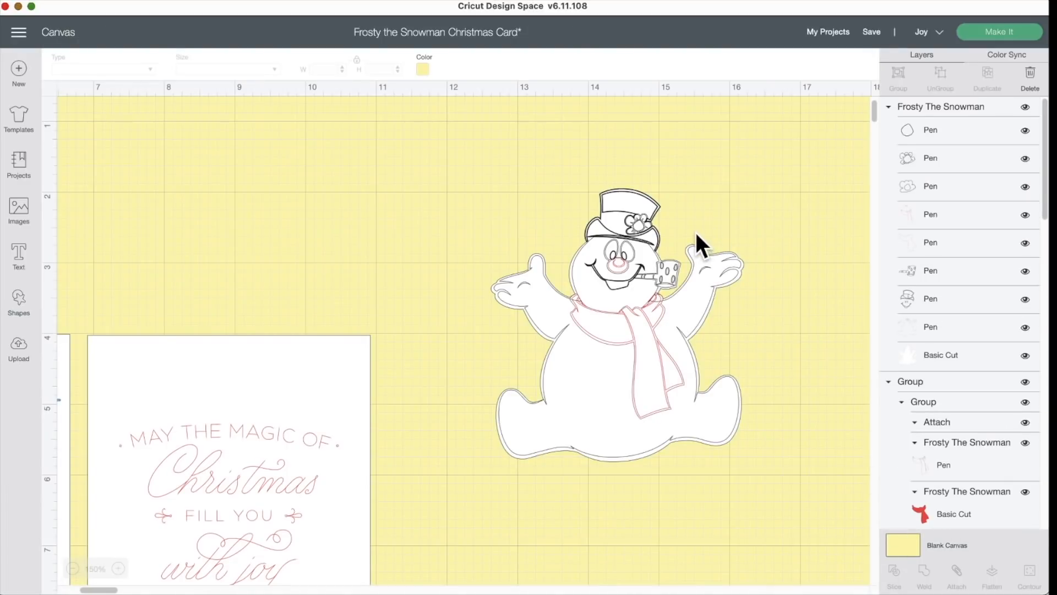
Attach all layers of the outlined snowman and send the project to mat preparation with all materials loaded On Mat
{"action": "left_click_drag", "start_coordinate": [440, 142], "coordinate": [811, 501]}
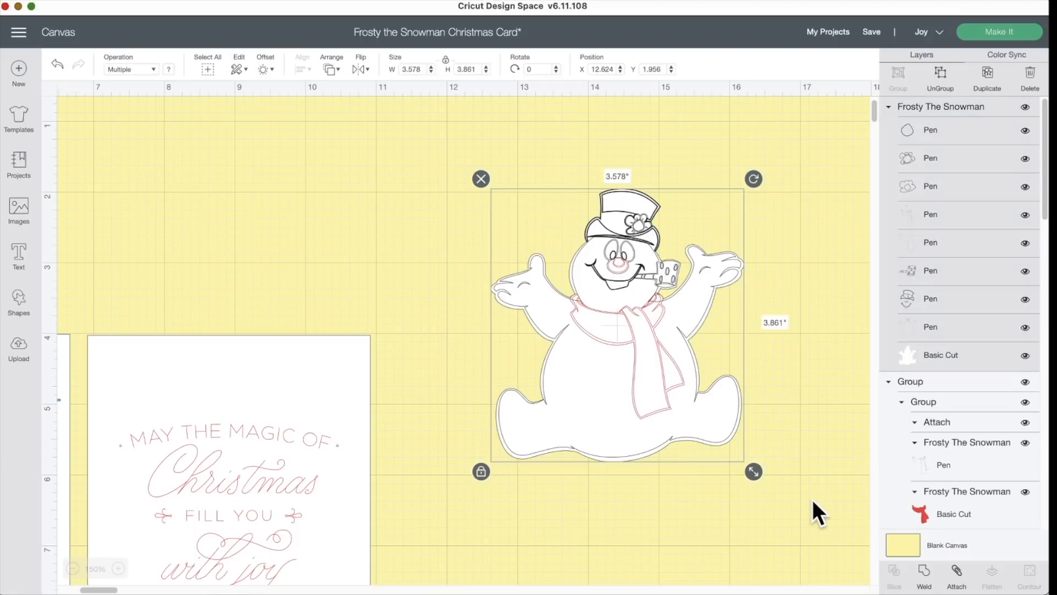
{"action": "left_click", "coordinate": [957, 575]}
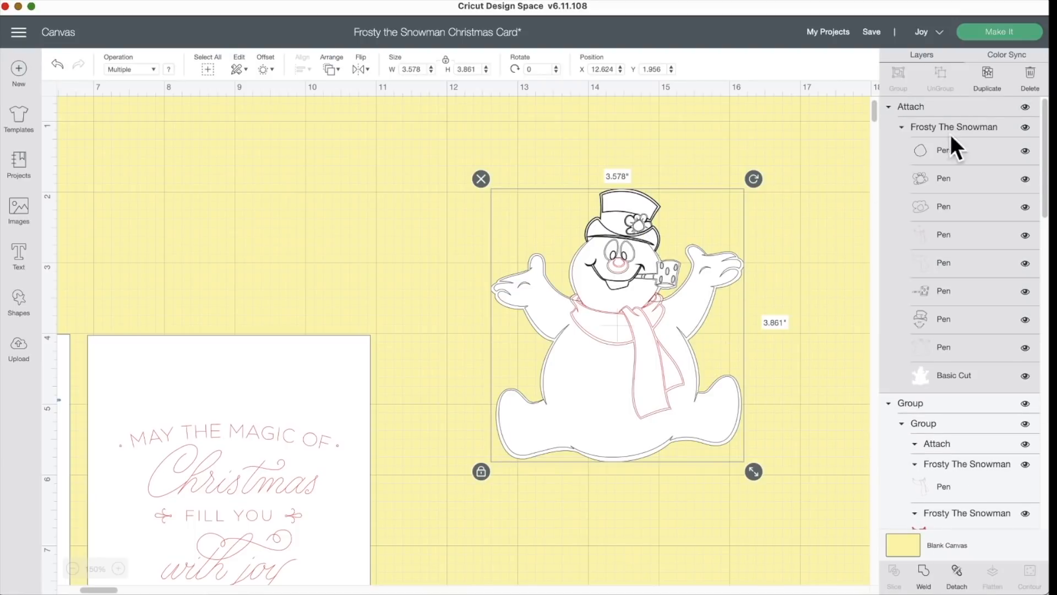
{"action": "left_click", "coordinate": [999, 33]}
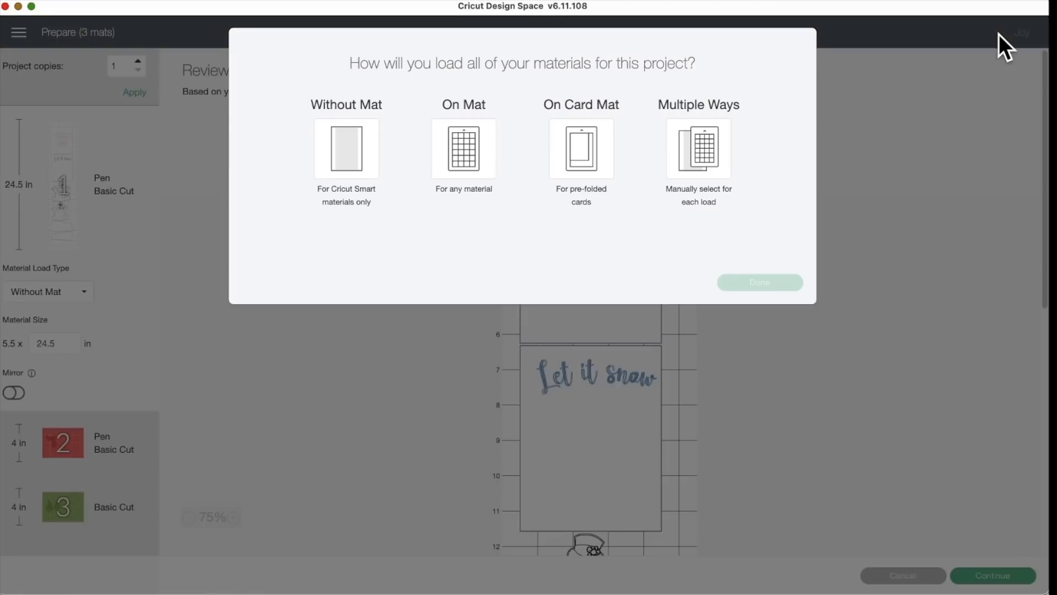
{"action": "left_click", "coordinate": [468, 141]}
{"action": "left_click", "coordinate": [748, 281]}
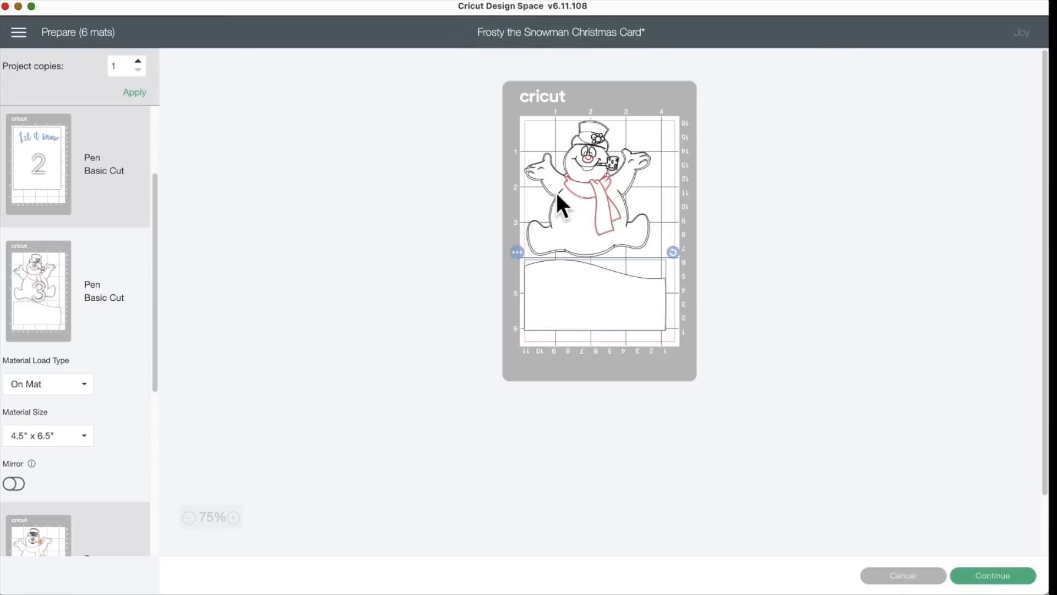
Compare the two snowmen on mats 4 and 3, and return to the canvas
{"action": "left_click", "coordinate": [33, 543]}
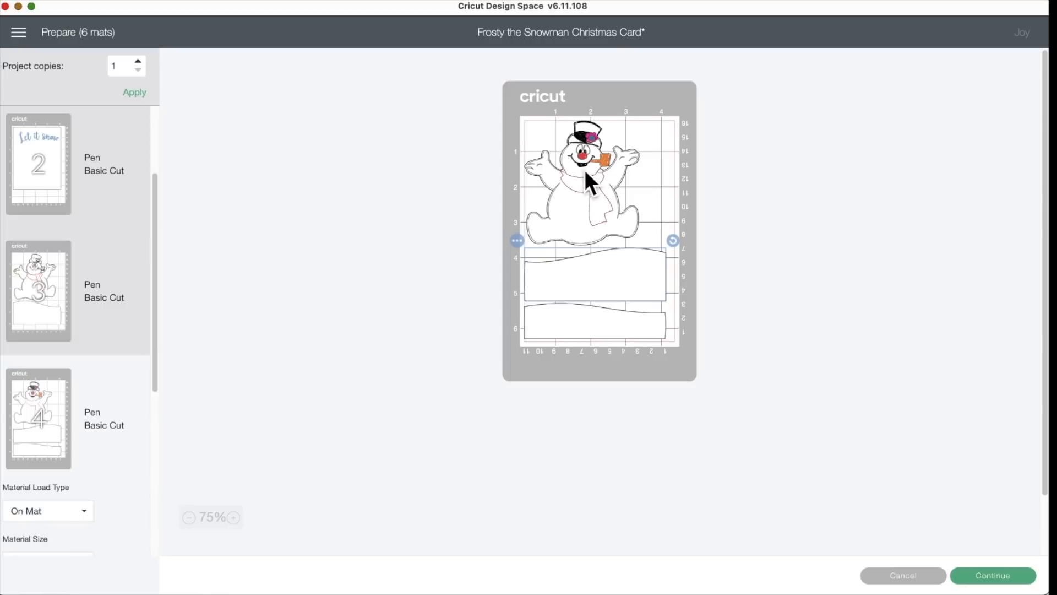
{"action": "left_click", "coordinate": [47, 264]}
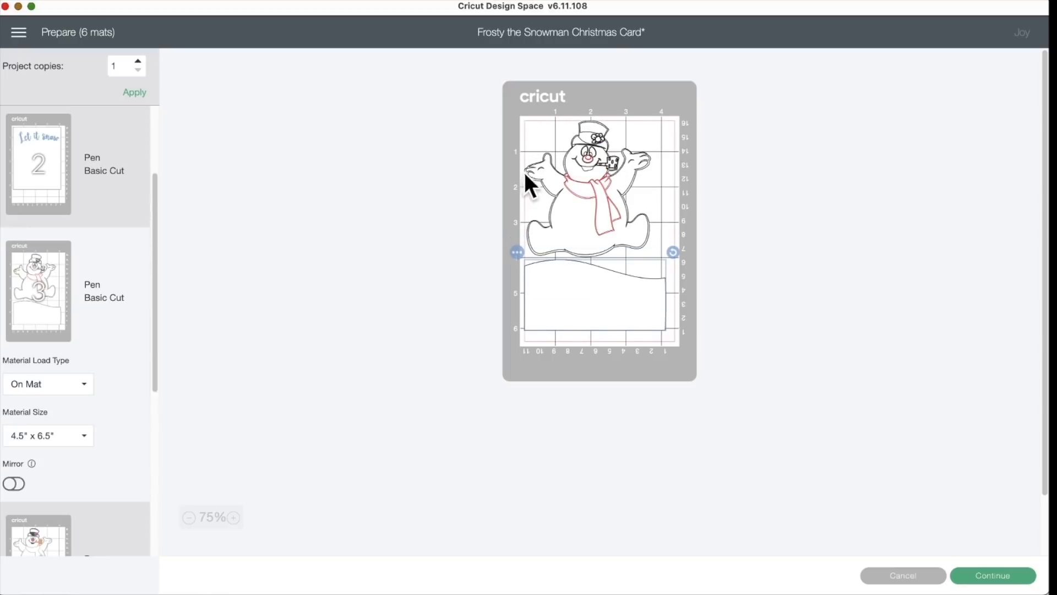
{"action": "left_click", "coordinate": [902, 575]}
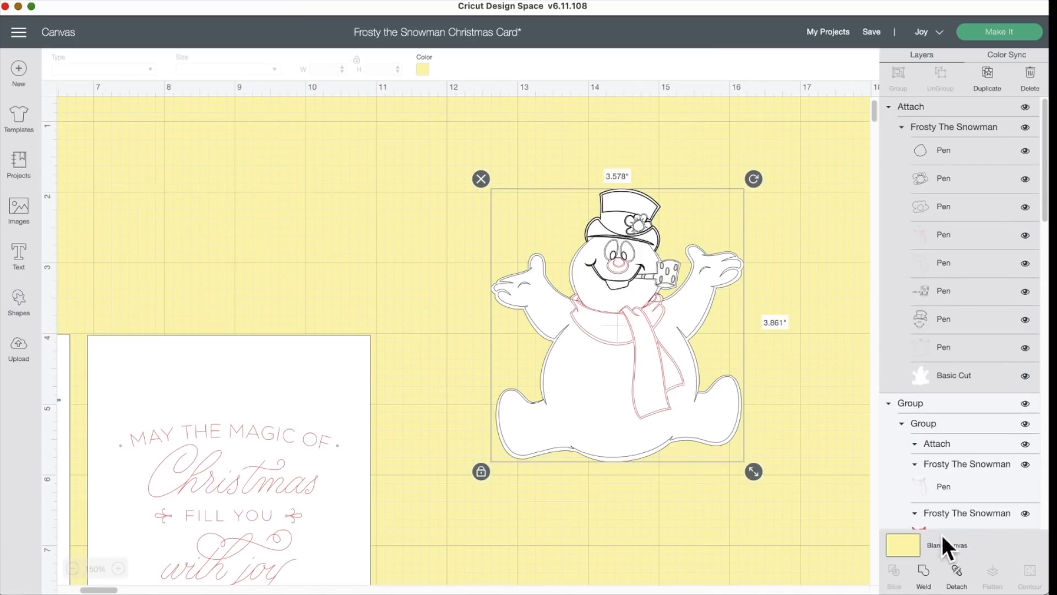
Detach the snowman's layers and set its body outline layer to the Armadillo F - Fine Point (0.4mm) pen
{"action": "left_click", "coordinate": [958, 575]}
{"action": "left_click", "coordinate": [699, 282]}
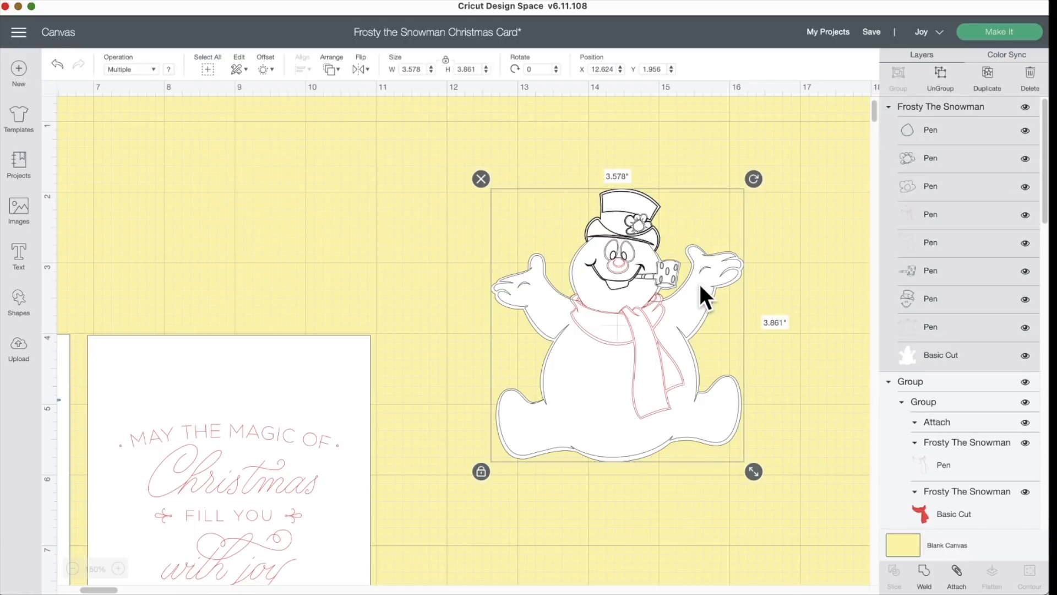
{"action": "left_click", "coordinate": [914, 324]}
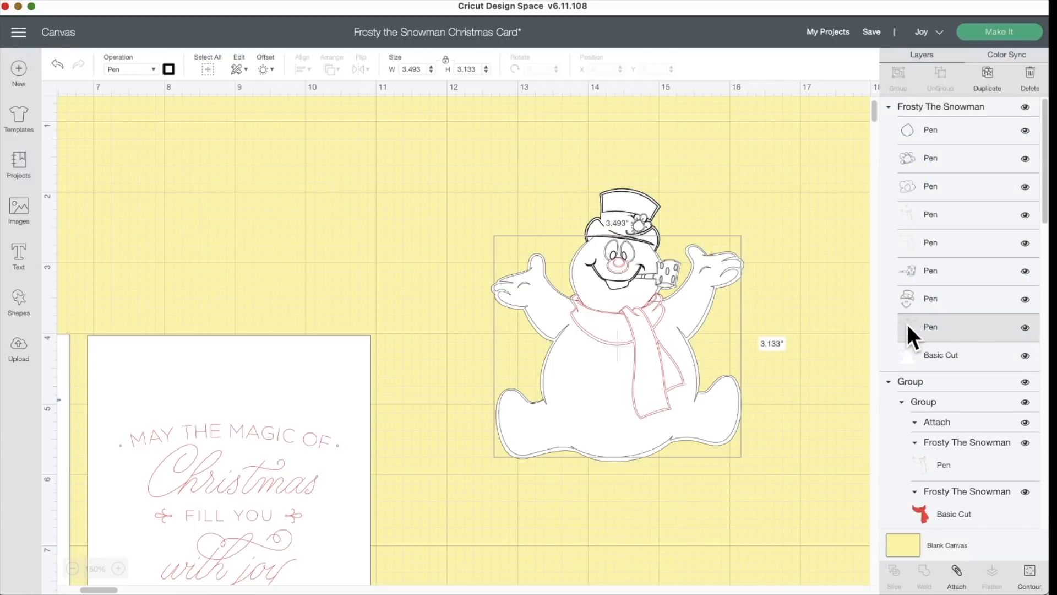
{"action": "left_click", "coordinate": [169, 69]}
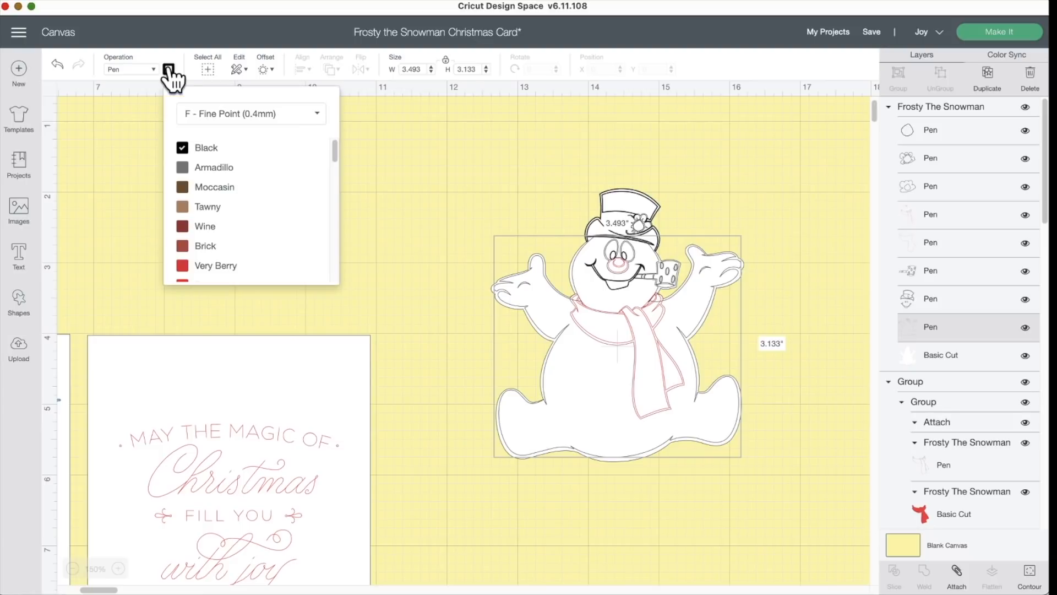
{"action": "left_click", "coordinate": [202, 169]}
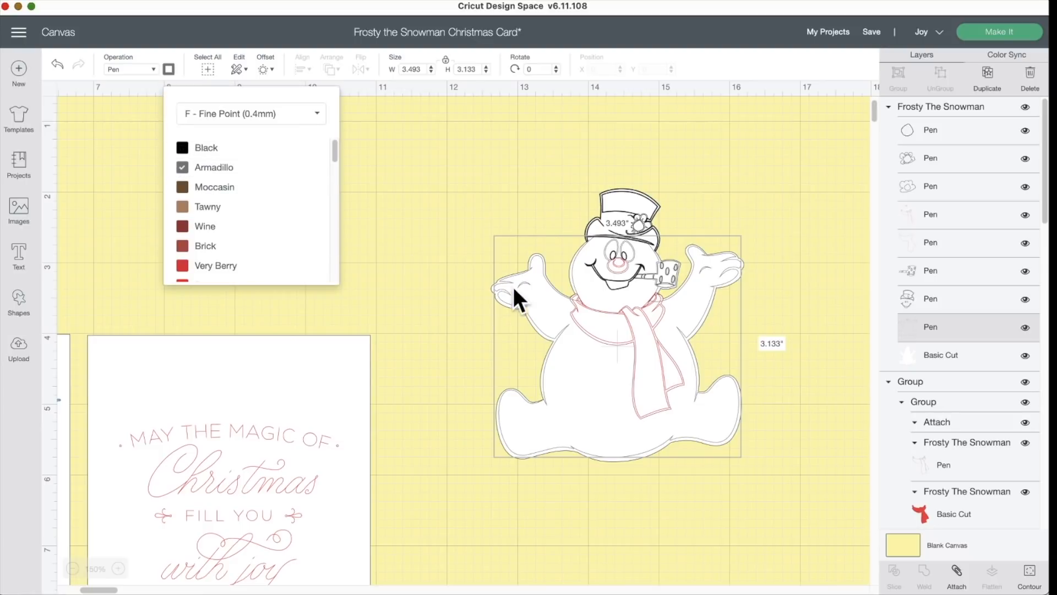
{"action": "left_click", "coordinate": [778, 153]}
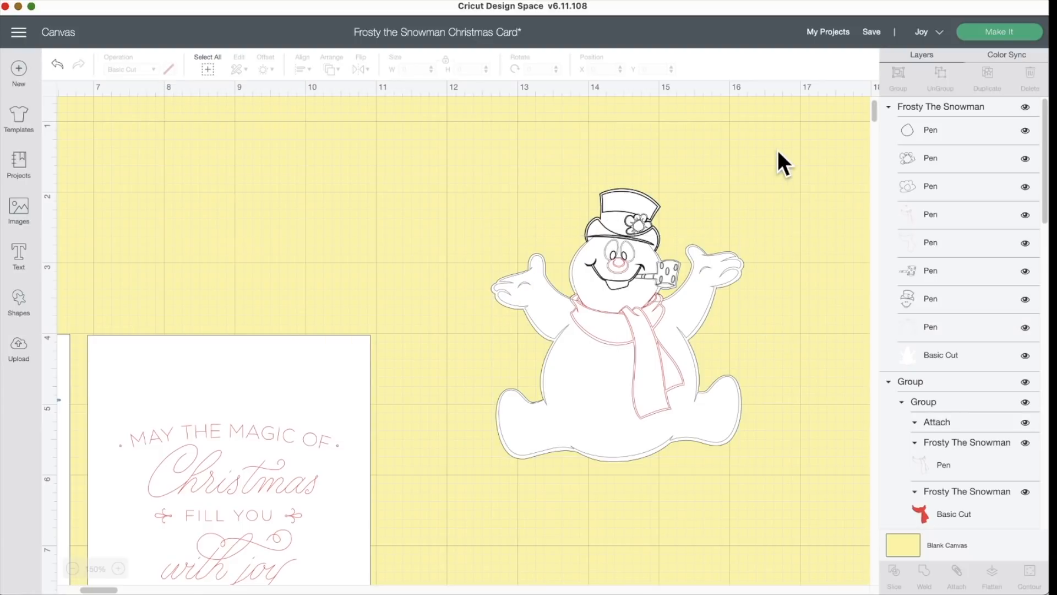
Ungroup the snowman and move its hat and face layer off the body to about X 16.68, Y 1.36
{"action": "left_click", "coordinate": [617, 190]}
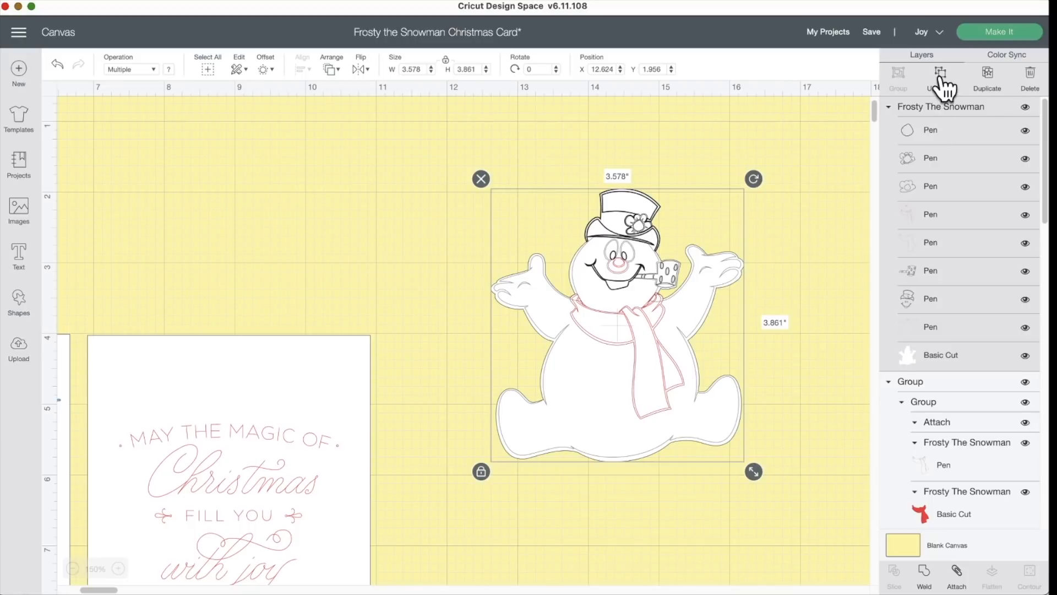
{"action": "left_click", "coordinate": [940, 78]}
{"action": "left_click", "coordinate": [798, 148]}
{"action": "left_click_drag", "start_coordinate": [628, 196], "coordinate": [820, 153]}
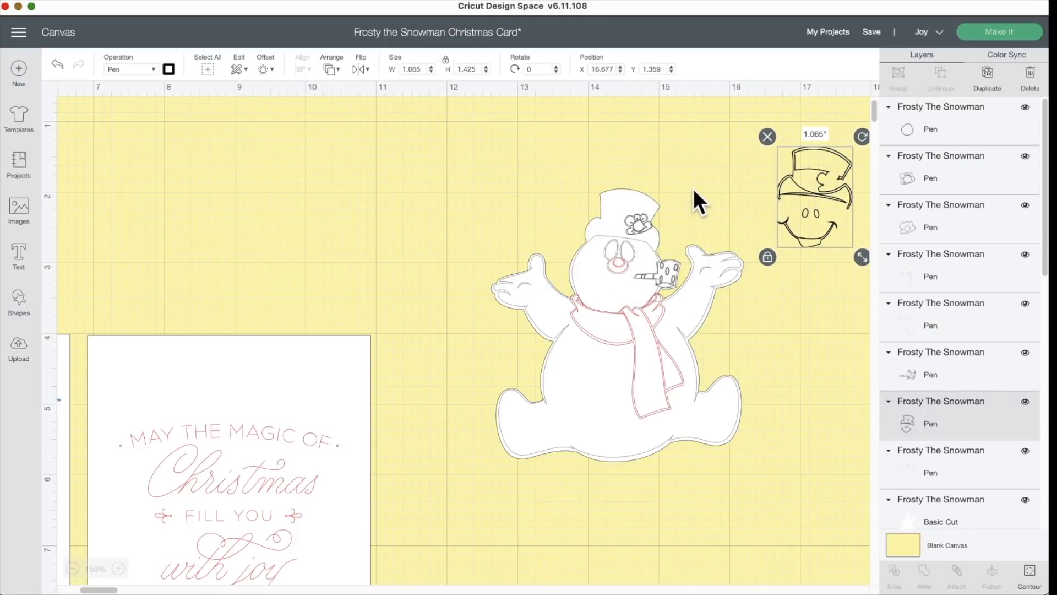
{"action": "scroll", "coordinate": [692, 186], "scroll_direction": "right", "scroll_amount": 3}
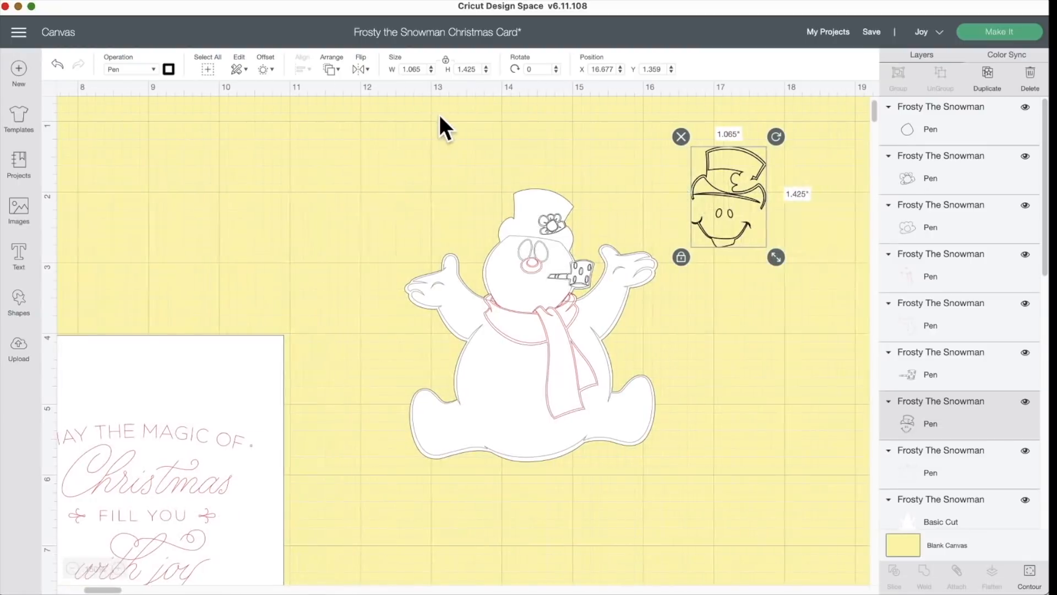
Create an inward offset of -0.02 in with rounded corners from the hat and face layer
{"action": "left_click", "coordinate": [264, 70]}
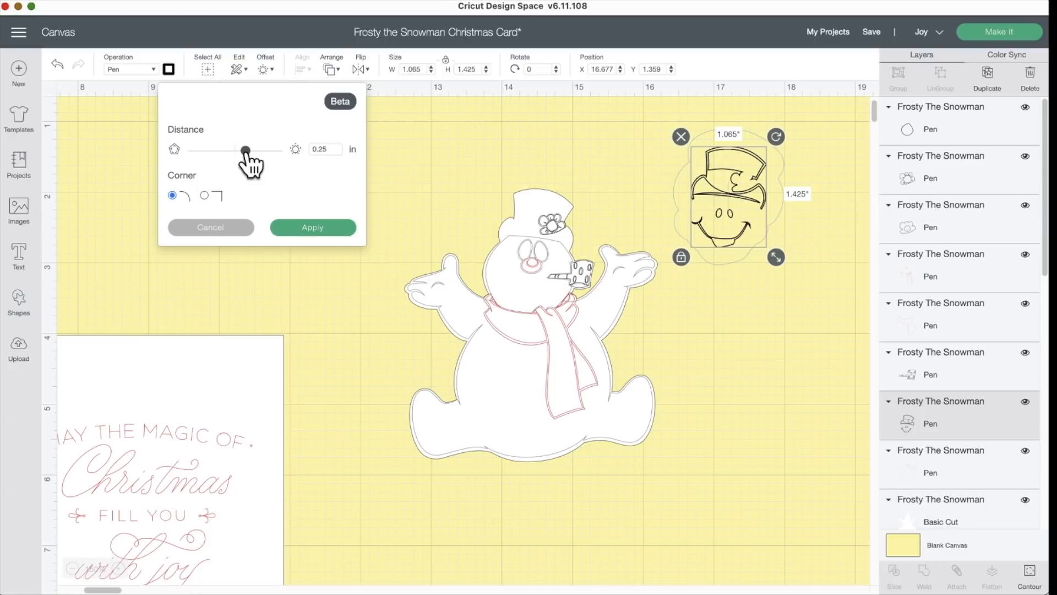
{"action": "left_click_drag", "start_coordinate": [246, 155], "coordinate": [230, 154]}
{"action": "left_click_drag", "start_coordinate": [330, 149], "coordinate": [320, 149]}
{"action": "key", "text": "BackSpace"}
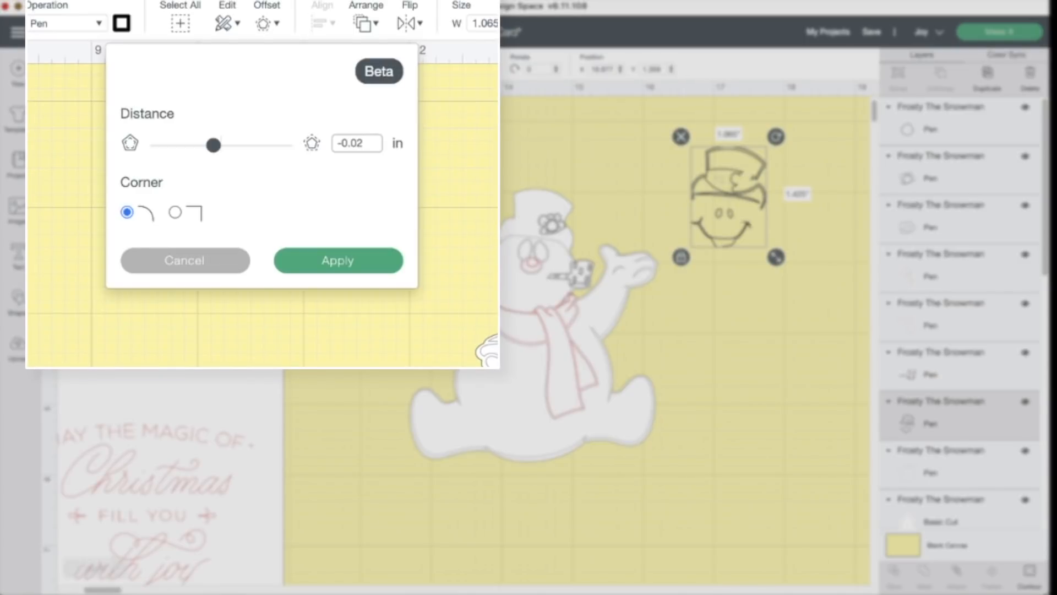
{"action": "left_click", "coordinate": [344, 262]}
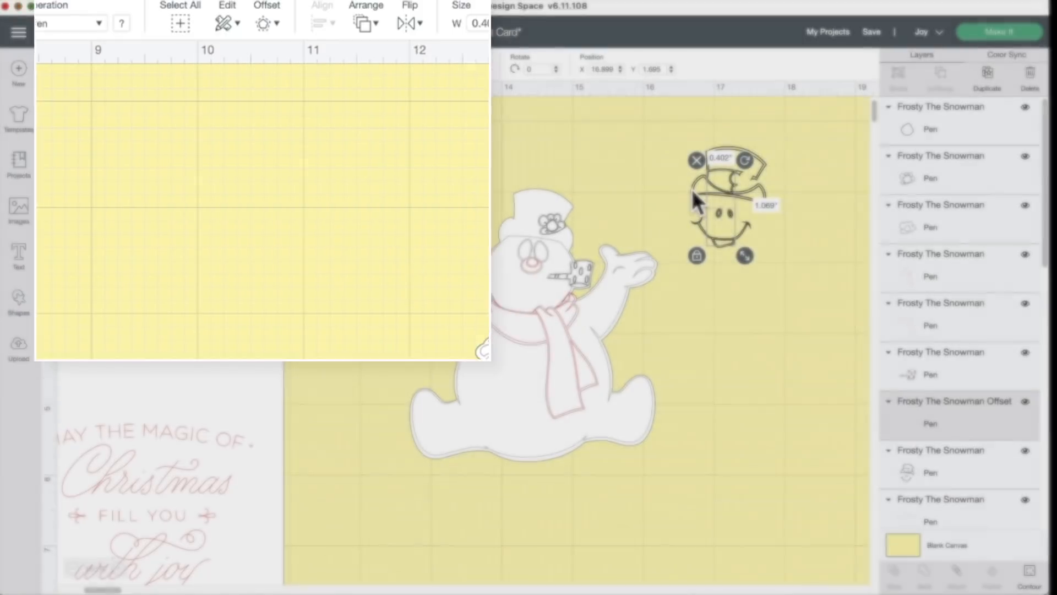
Reselect the original hat and face layer and apply the -0.02 in offset to it a second time
{"action": "left_click", "coordinate": [796, 188]}
{"action": "left_click", "coordinate": [735, 160]}
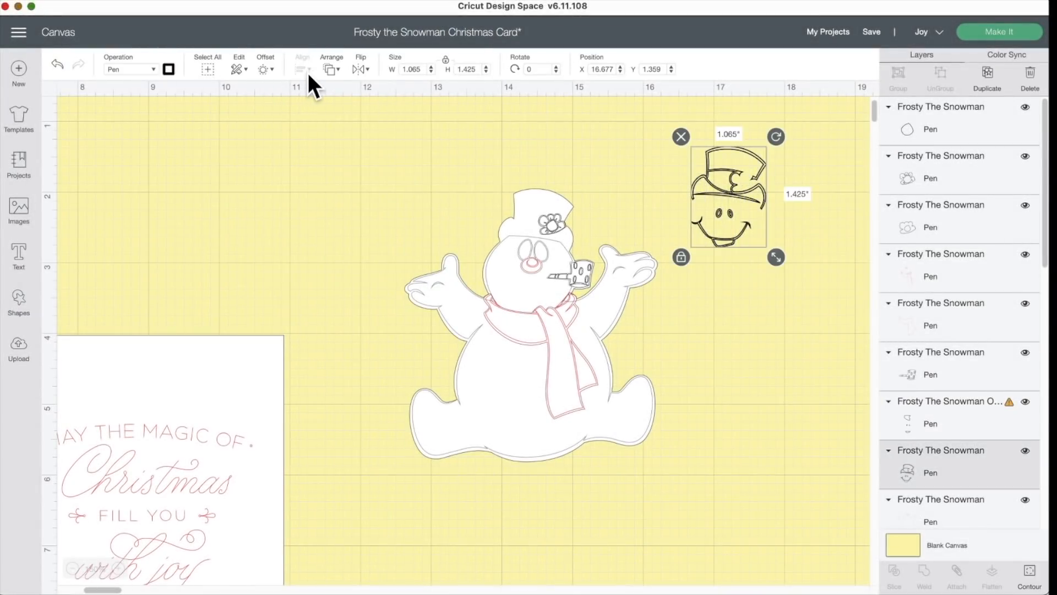
{"action": "left_click", "coordinate": [265, 69]}
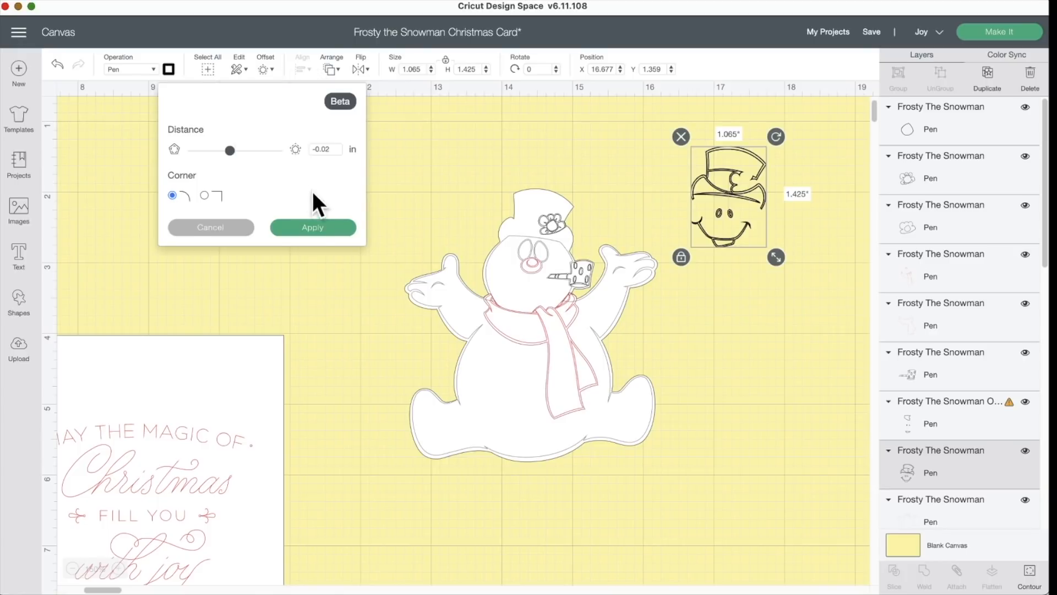
{"action": "left_click", "coordinate": [312, 228]}
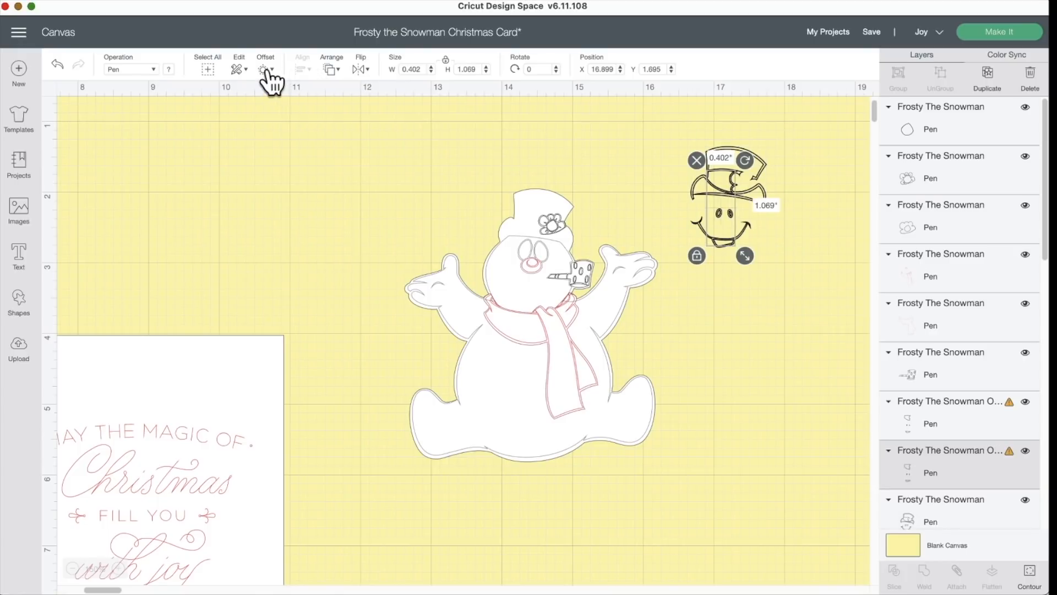
Repeat the -0.02 in offset on each newest offset until the dark areas of the hat and mouth are filled with pen lines
{"action": "left_click", "coordinate": [265, 68]}
{"action": "left_click", "coordinate": [306, 228]}
{"action": "left_click", "coordinate": [267, 70]}
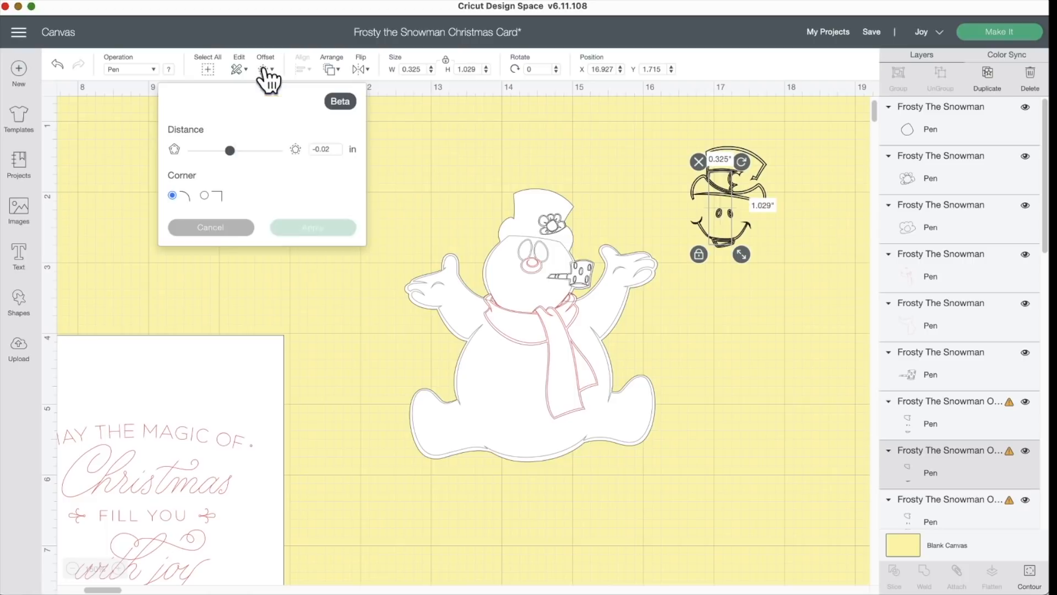
{"action": "left_click", "coordinate": [300, 226]}
{"action": "left_click", "coordinate": [267, 70]}
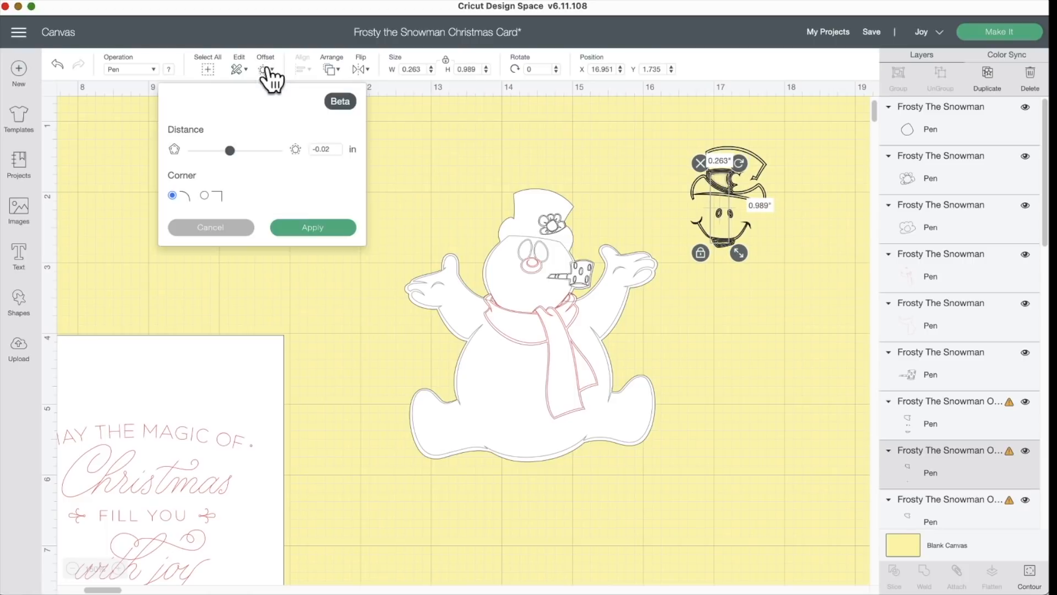
{"action": "left_click", "coordinate": [305, 227]}
{"action": "left_click", "coordinate": [259, 70]}
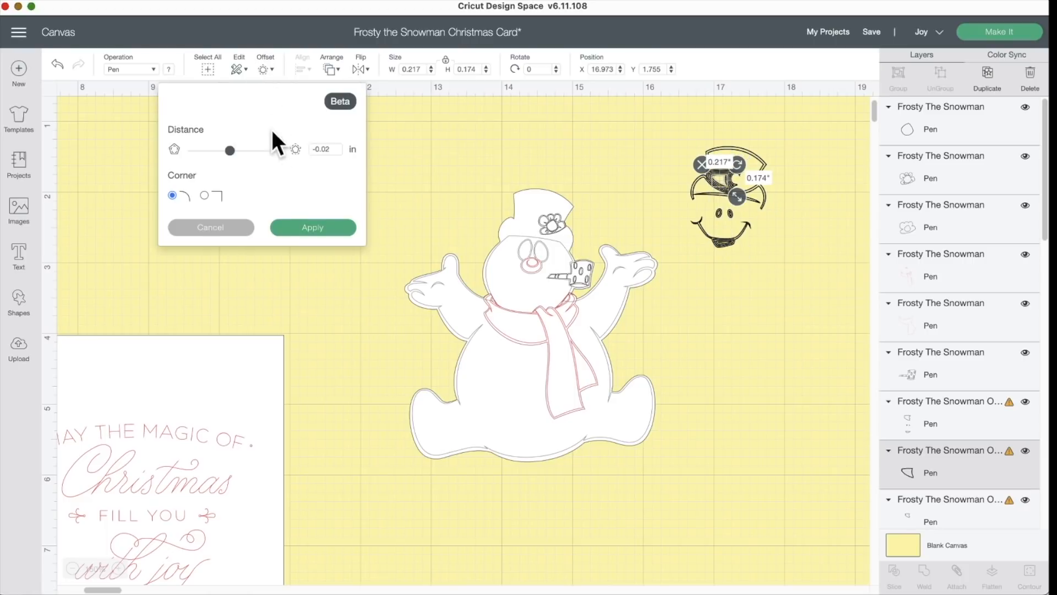
{"action": "left_click", "coordinate": [294, 228]}
{"action": "left_click", "coordinate": [266, 72]}
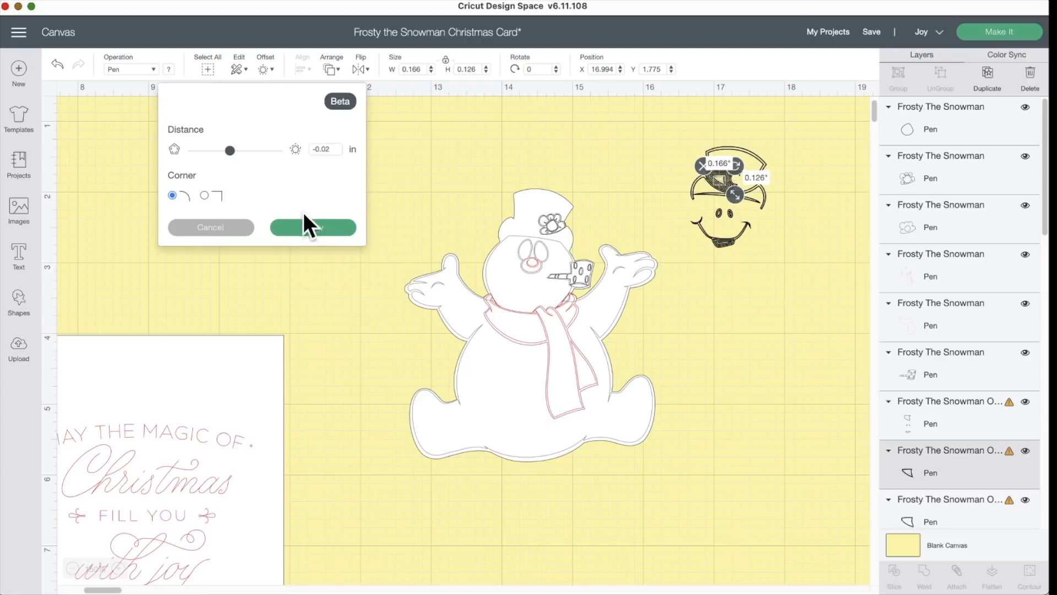
{"action": "left_click", "coordinate": [306, 228]}
{"action": "left_click", "coordinate": [265, 72]}
{"action": "left_click", "coordinate": [311, 227]}
{"action": "left_click", "coordinate": [266, 72]}
{"action": "left_click", "coordinate": [312, 228]}
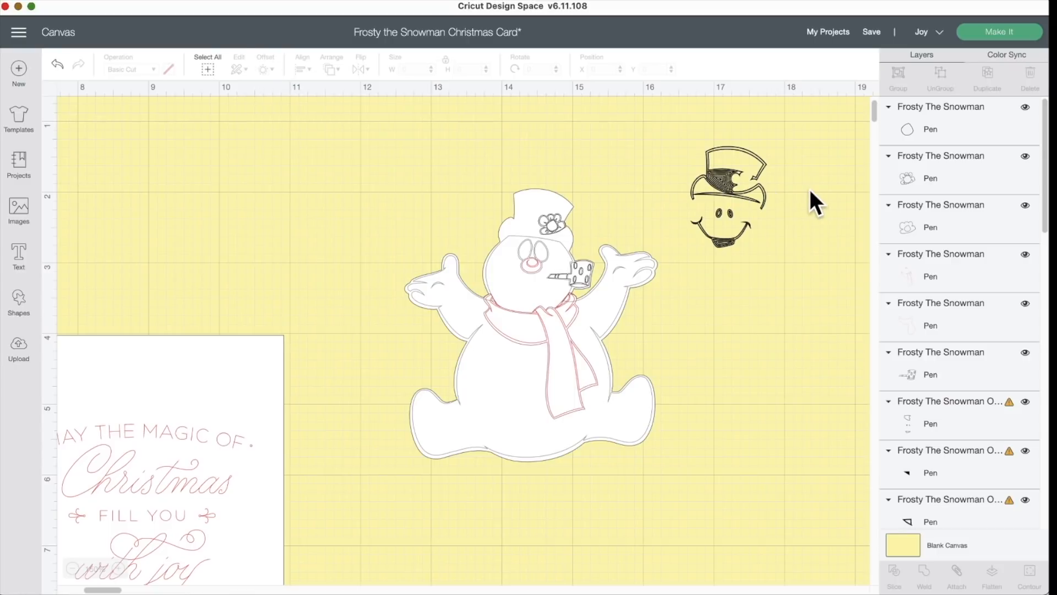
Attach the hat and face layer to all its offsets and assign the Black G - Gel (1mm) pen to the attached set
{"action": "left_click_drag", "start_coordinate": [691, 124], "coordinate": [800, 266]}
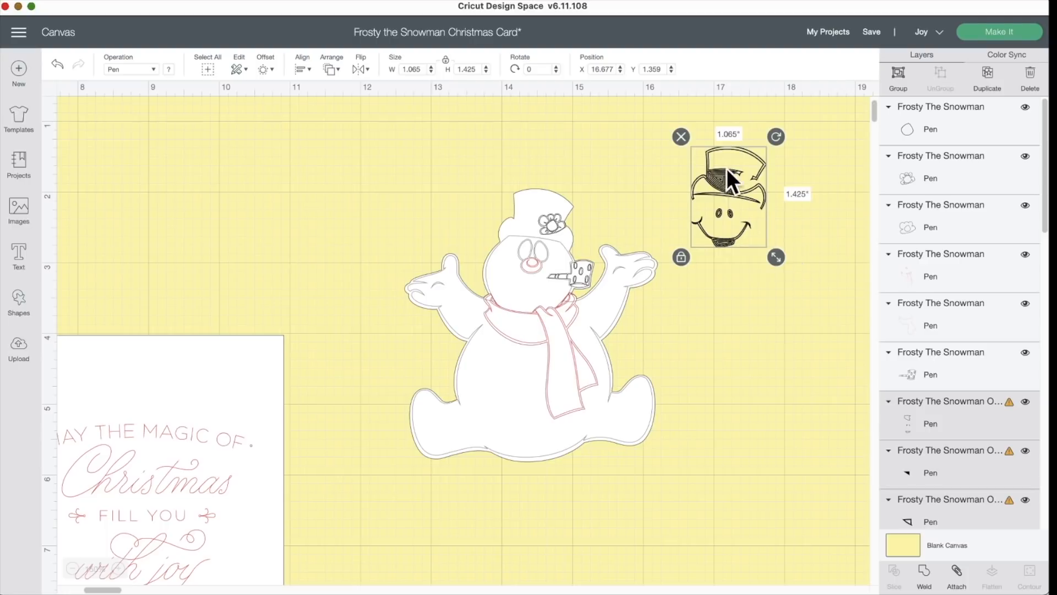
{"action": "left_click", "coordinate": [957, 575]}
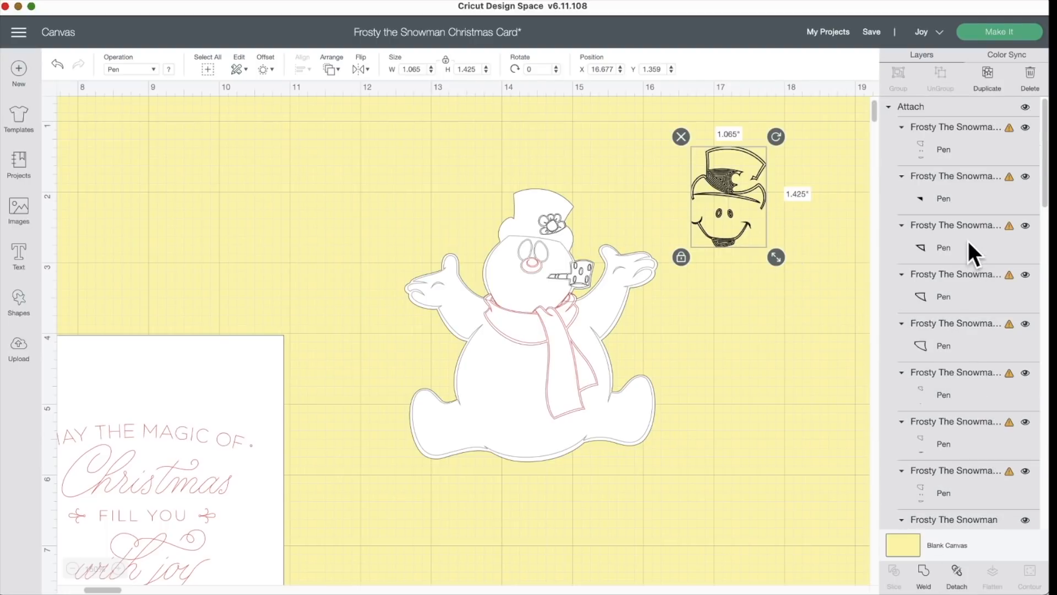
{"action": "left_click", "coordinate": [1002, 231]}
{"action": "mouse_move", "coordinate": [1011, 231]}
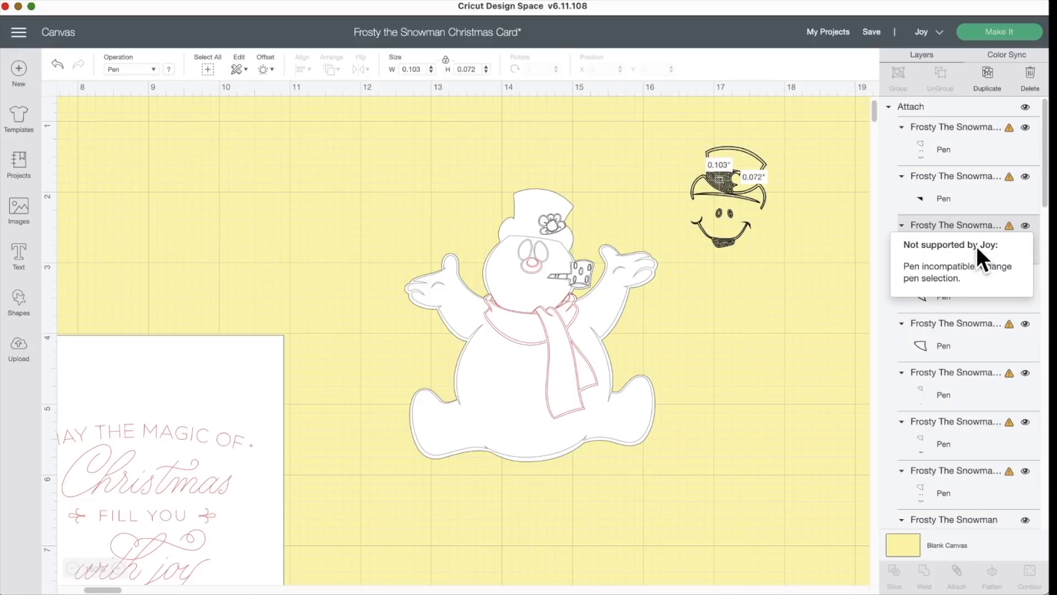
{"action": "left_click", "coordinate": [722, 183]}
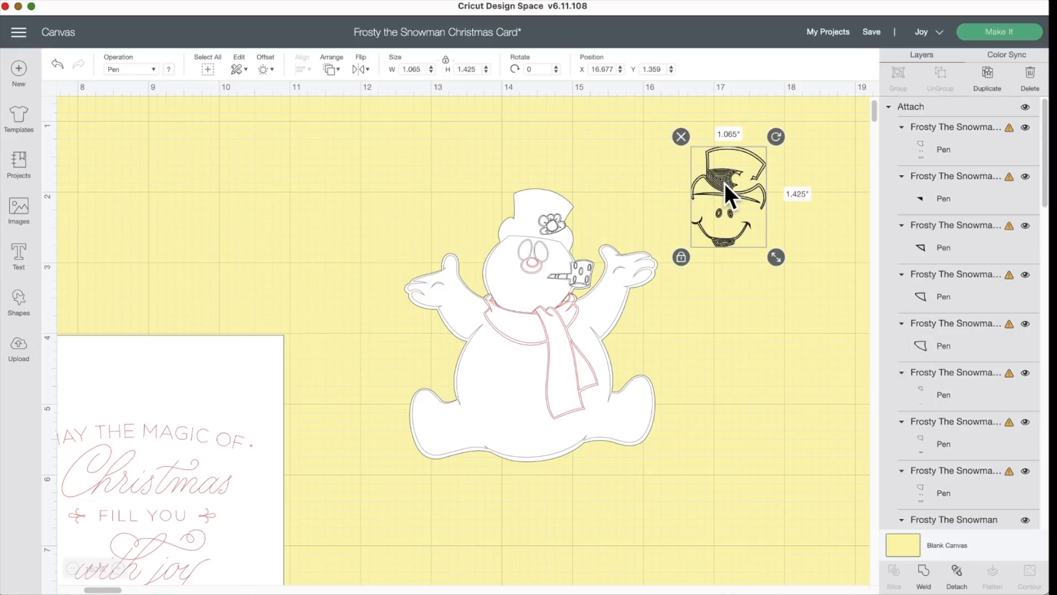
{"action": "left_click", "coordinate": [169, 70]}
{"action": "left_click", "coordinate": [208, 154]}
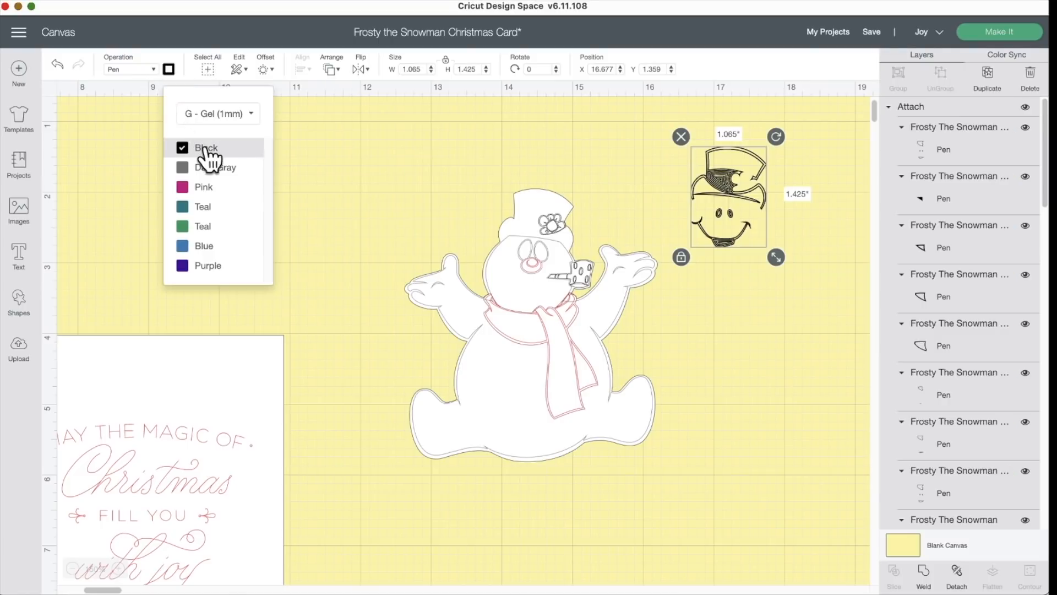
Move the attached black hat and face set back onto the snowman's head
{"action": "left_click", "coordinate": [671, 148]}
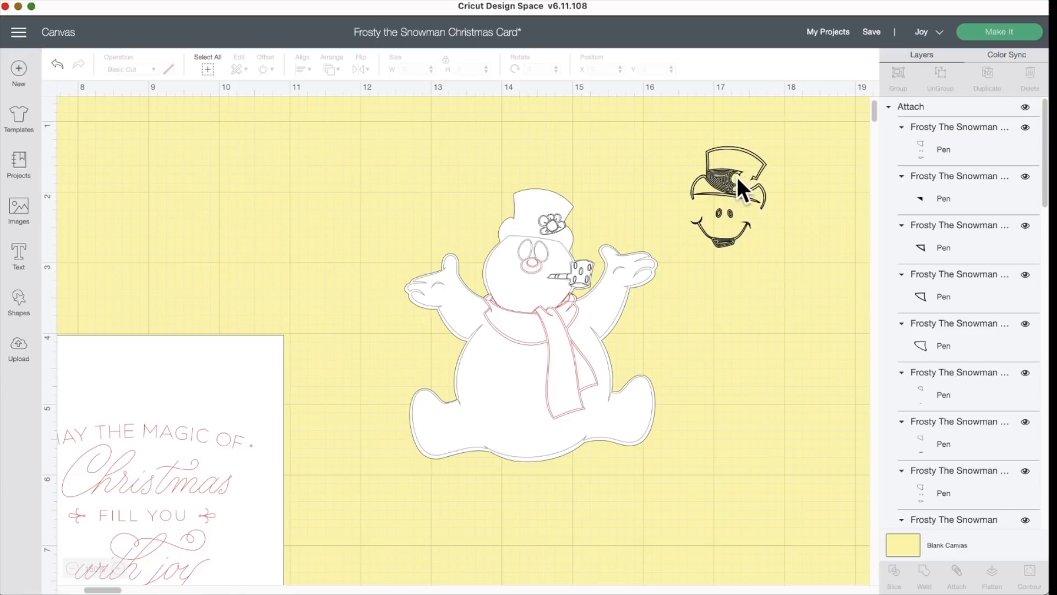
{"action": "left_click_drag", "start_coordinate": [732, 180], "coordinate": [542, 220]}
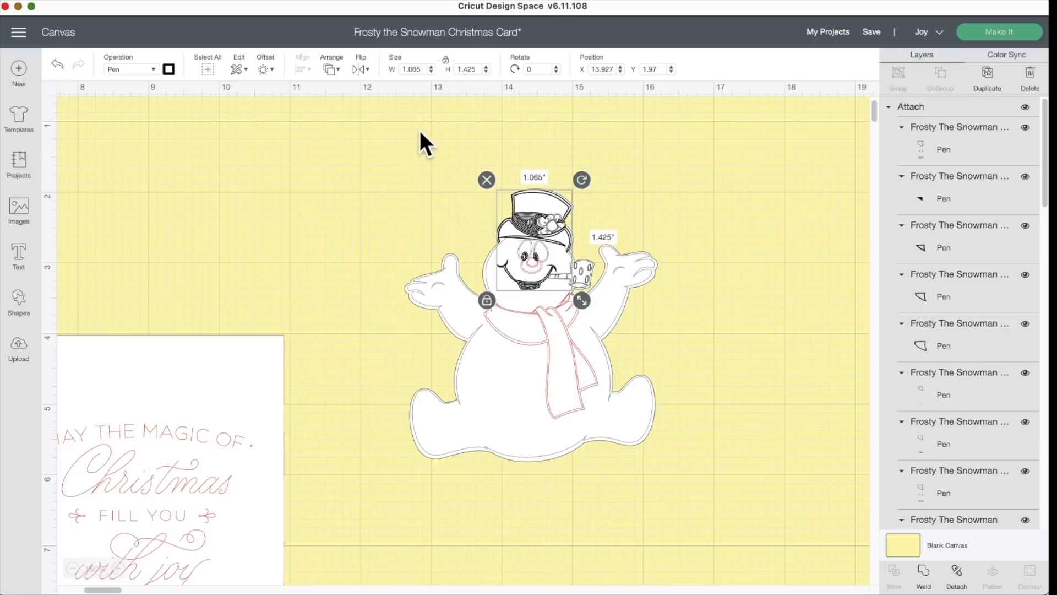
{"action": "left_click", "coordinate": [526, 231]}
Move the nose and scarf line layer and the scarf silhouette off the snowman, and change the silhouette to Basic Cut
{"action": "left_click", "coordinate": [563, 348]}
{"action": "left_click_drag", "start_coordinate": [563, 348], "coordinate": [814, 278]}
{"action": "left_click", "coordinate": [554, 322]}
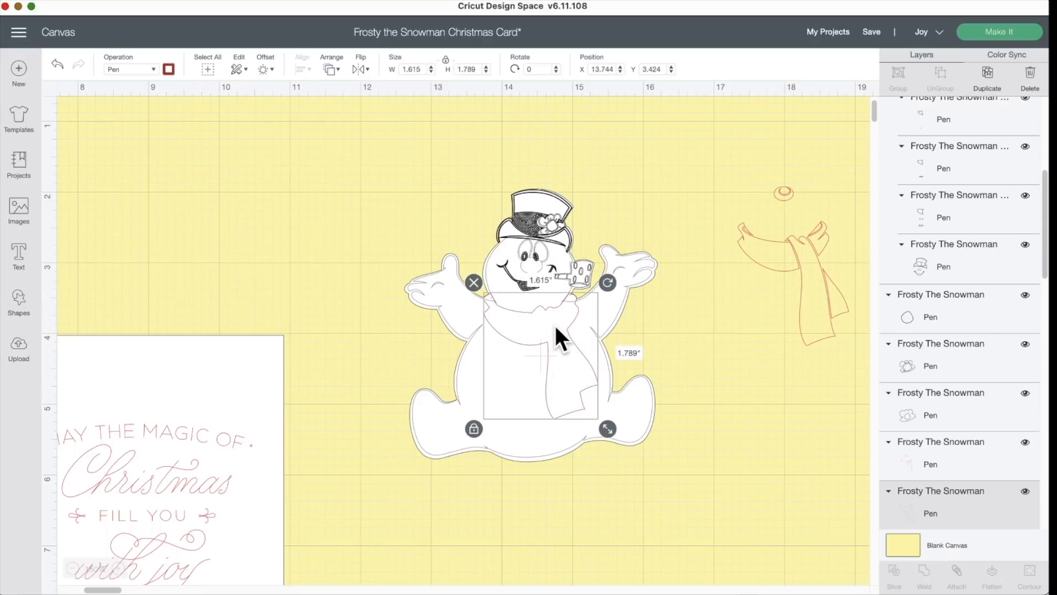
{"action": "left_click_drag", "start_coordinate": [553, 322], "coordinate": [742, 321]}
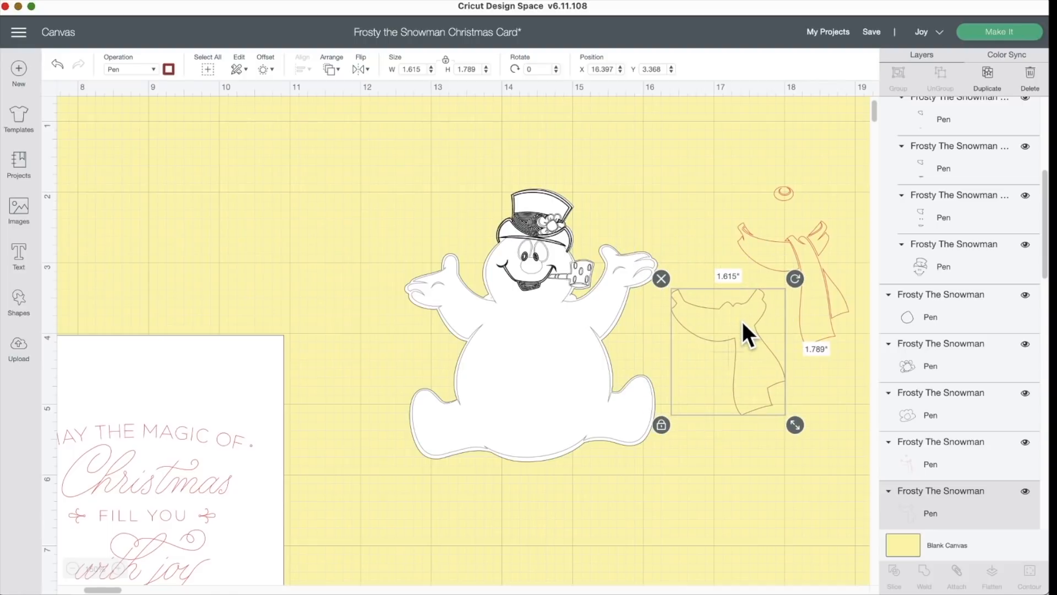
{"action": "left_click", "coordinate": [152, 71]}
{"action": "left_click", "coordinate": [135, 107]}
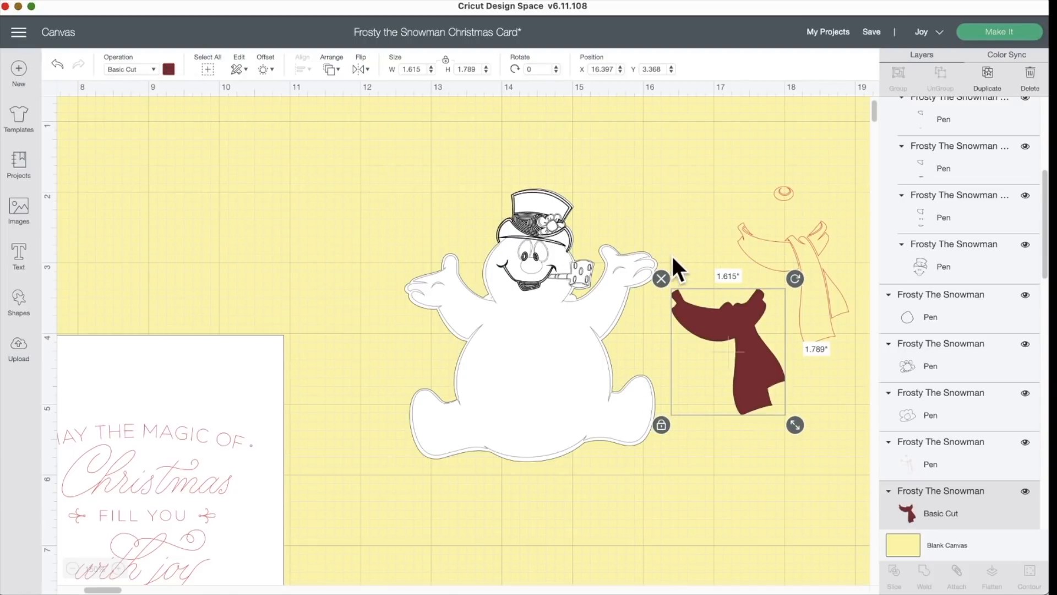
Align the nose and scarf line layer over the solid scarf shape beside the snowman
{"action": "left_click", "coordinate": [801, 242]}
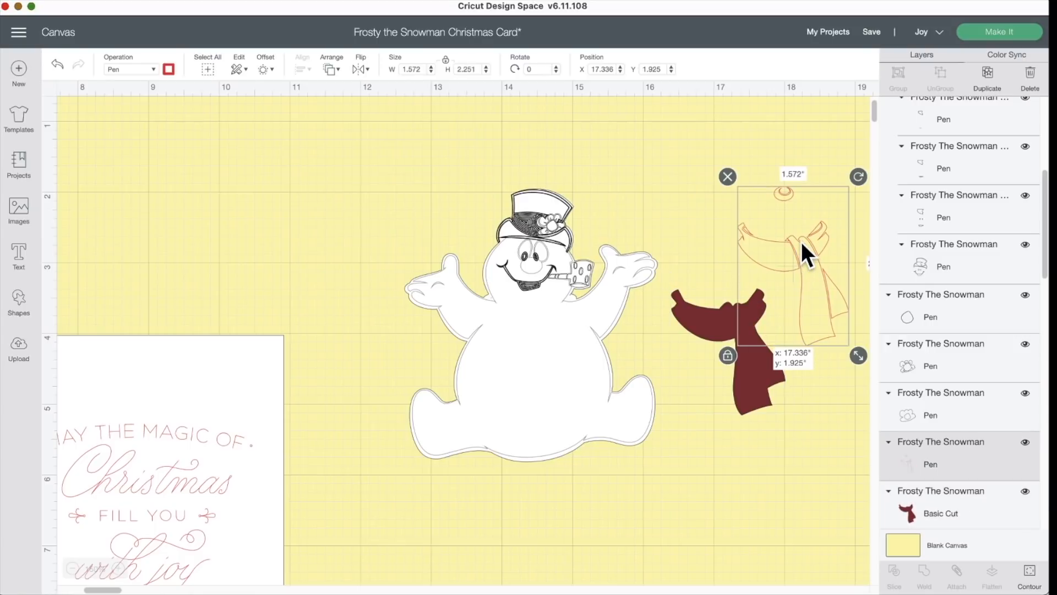
{"action": "left_click_drag", "start_coordinate": [791, 265], "coordinate": [805, 223]}
{"action": "scroll", "coordinate": [805, 222], "scroll_direction": "right", "scroll_amount": 5}
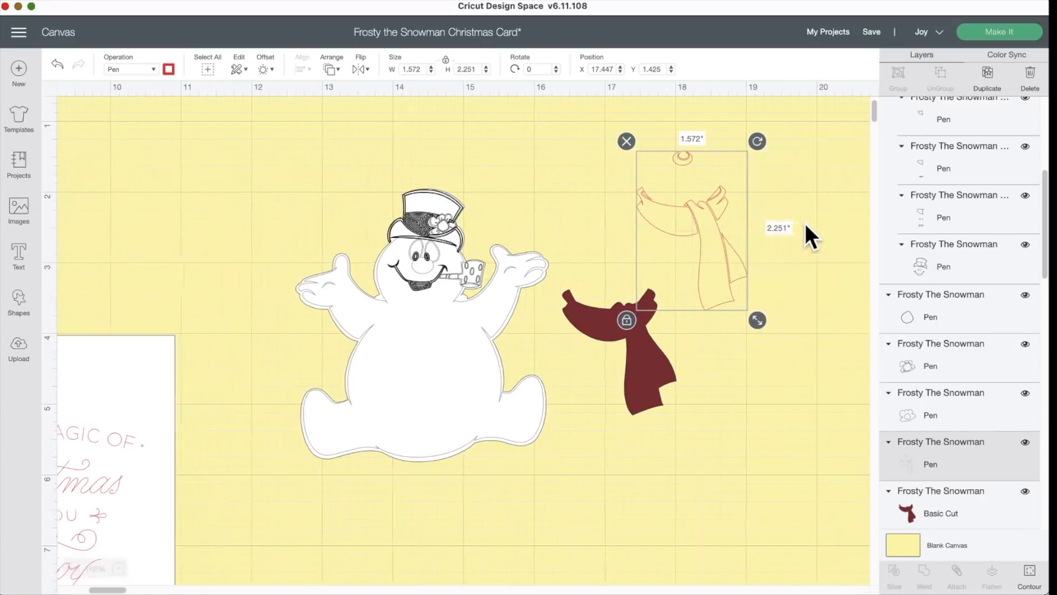
{"action": "left_click_drag", "start_coordinate": [669, 220], "coordinate": [690, 233]}
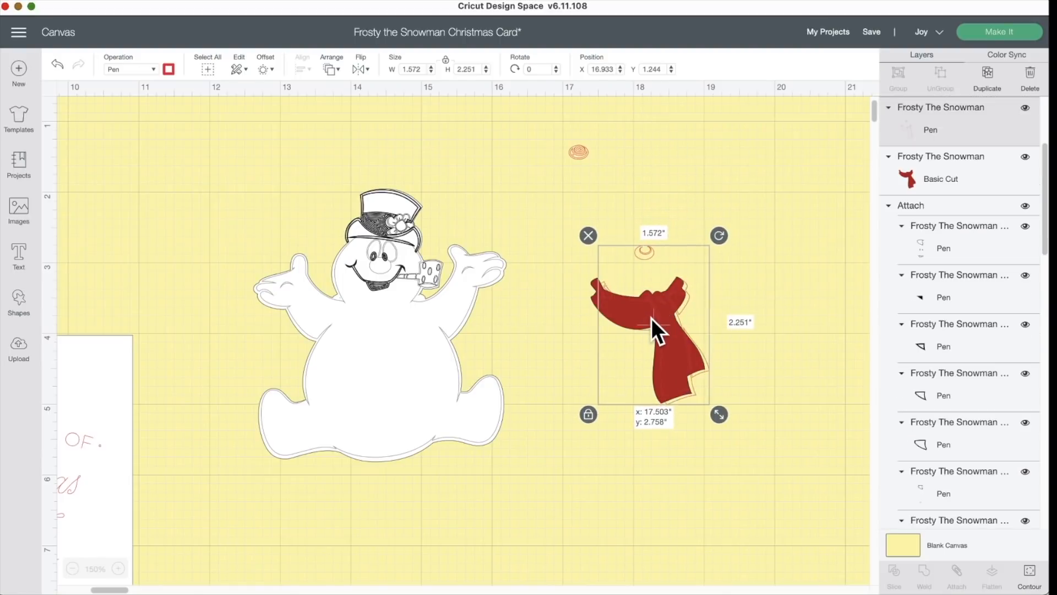
{"action": "left_click_drag", "start_coordinate": [652, 318], "coordinate": [646, 315]}
Set the scarf line layer's Fine Point (0.4mm) pen colour to Black and fine-tune its alignment on the red scarf
{"action": "left_click", "coordinate": [168, 69]}
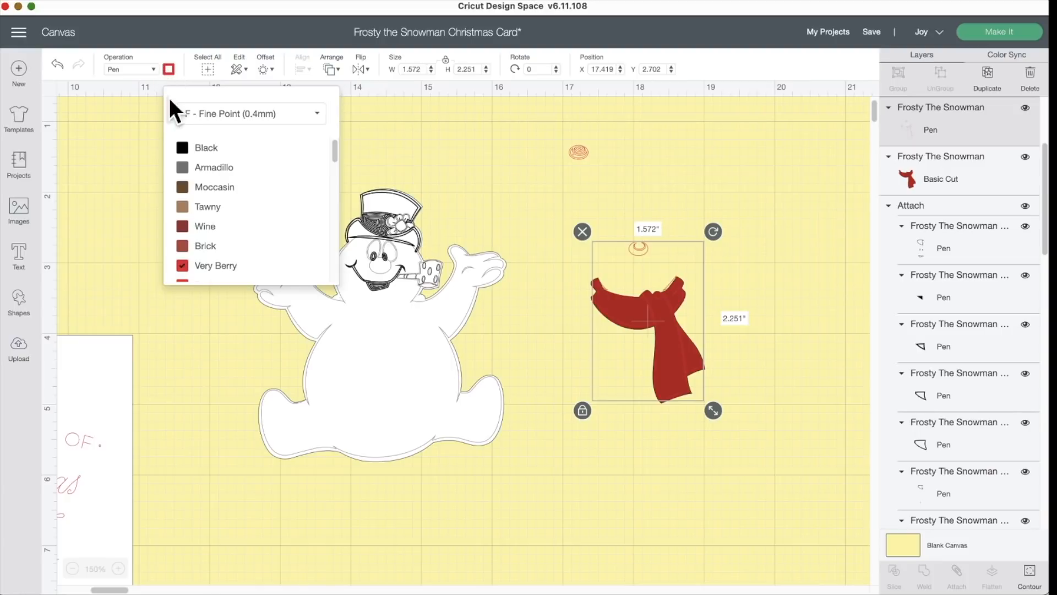
{"action": "left_click", "coordinate": [201, 149]}
{"action": "left_click_drag", "start_coordinate": [640, 305], "coordinate": [642, 305]}
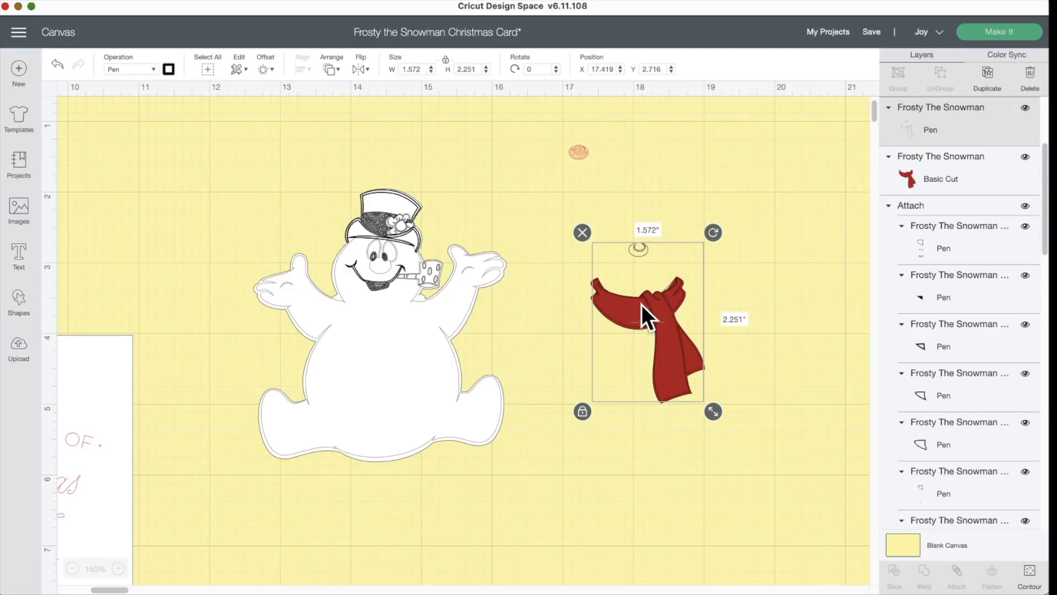
Hide the two nose contours in the scarf line layer so only the scarf details are drawn
{"action": "left_click", "coordinate": [1029, 577]}
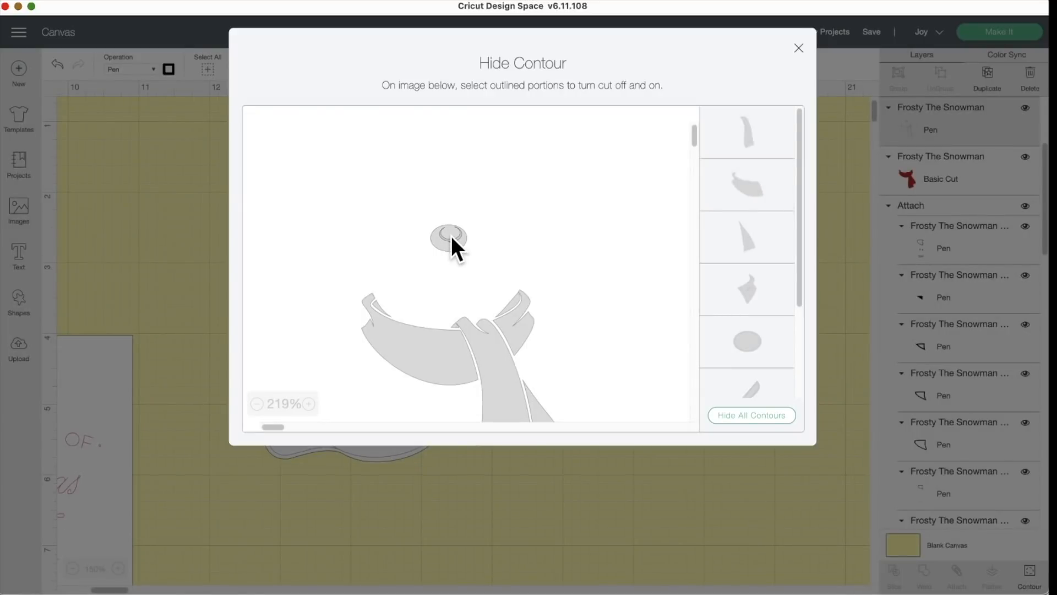
{"action": "left_click", "coordinate": [741, 339]}
{"action": "scroll", "coordinate": [743, 340], "scroll_direction": "down", "scroll_amount": 3}
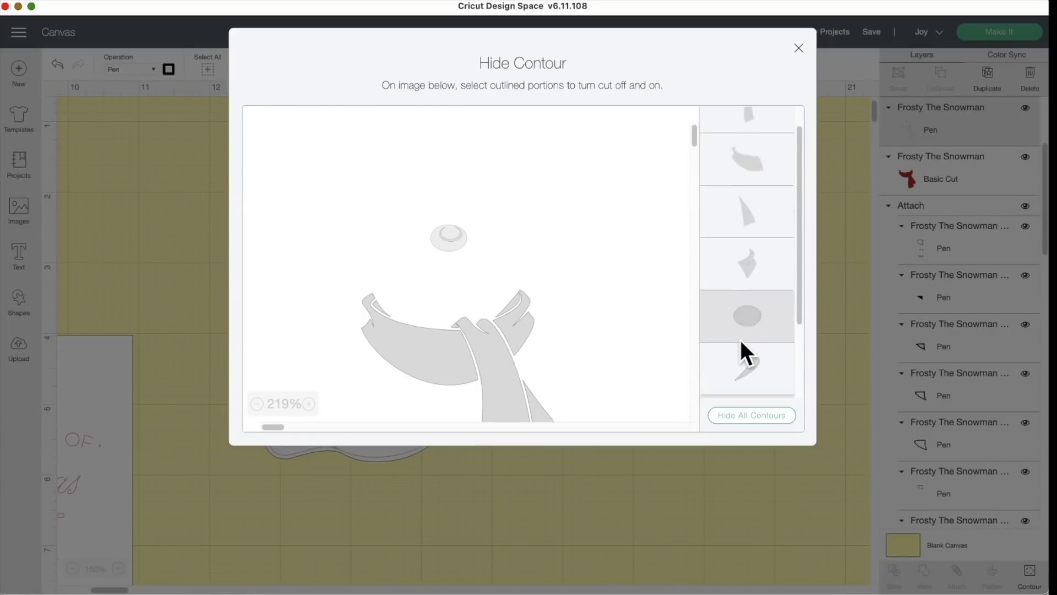
{"action": "left_click", "coordinate": [754, 322]}
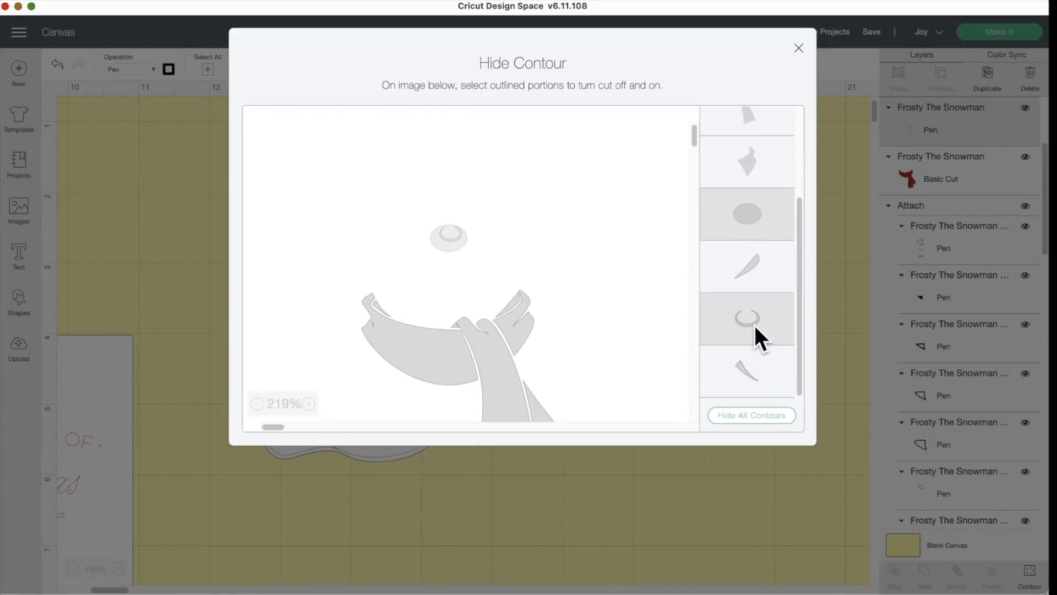
{"action": "left_click", "coordinate": [632, 493]}
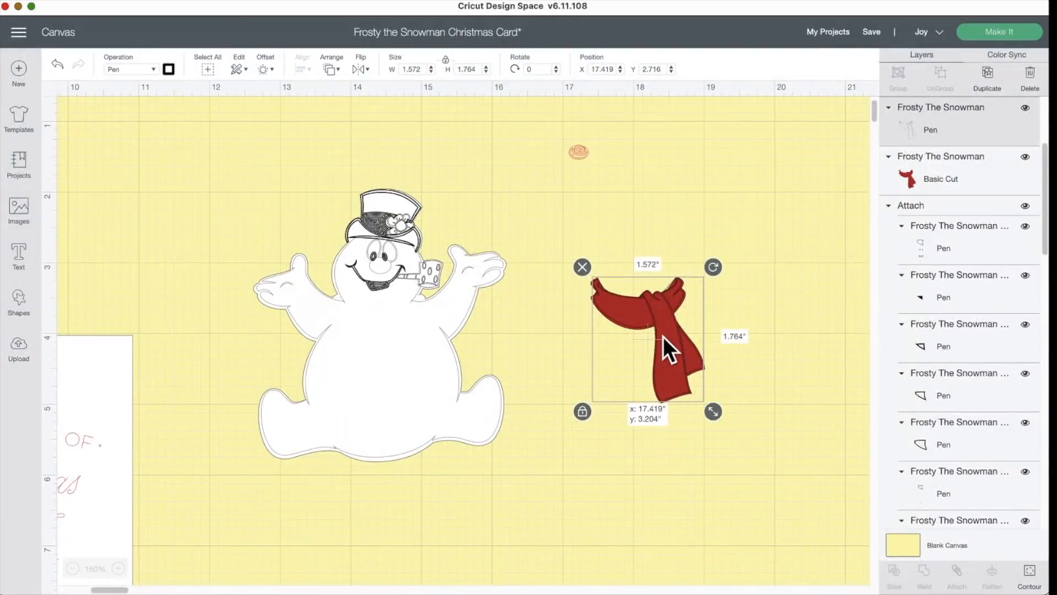
Select the scarf lines together with the red scarf shape and place both around the snowman's neck
{"action": "left_click", "coordinate": [778, 313]}
{"action": "left_click_drag", "start_coordinate": [774, 314], "coordinate": [607, 315]}
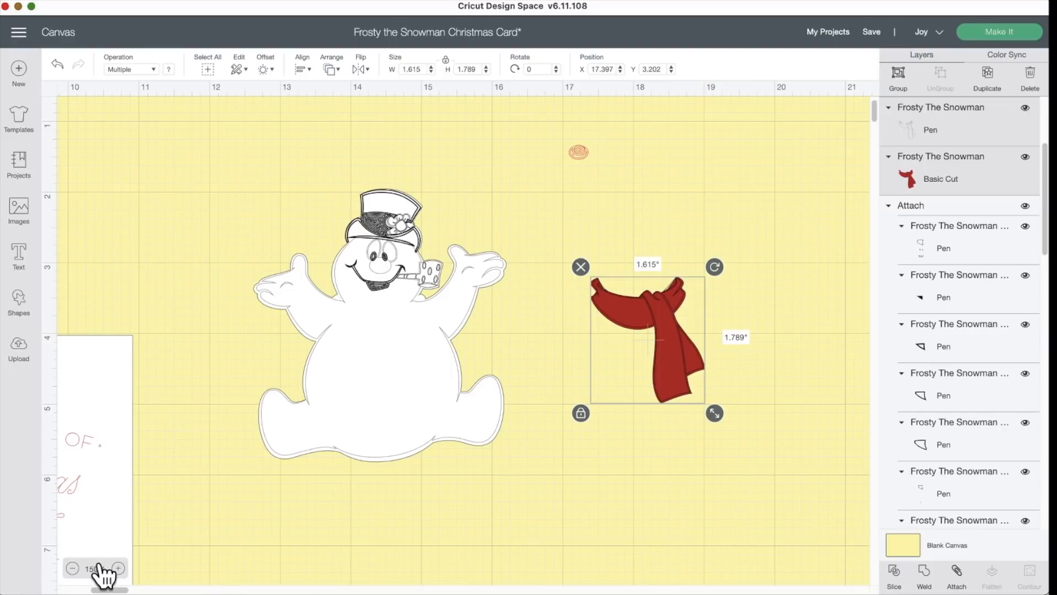
{"action": "left_click", "coordinate": [118, 568]}
{"action": "left_click", "coordinate": [117, 568]}
{"action": "left_click", "coordinate": [118, 568]}
{"action": "scroll", "coordinate": [311, 396], "scroll_direction": "left", "scroll_amount": 5}
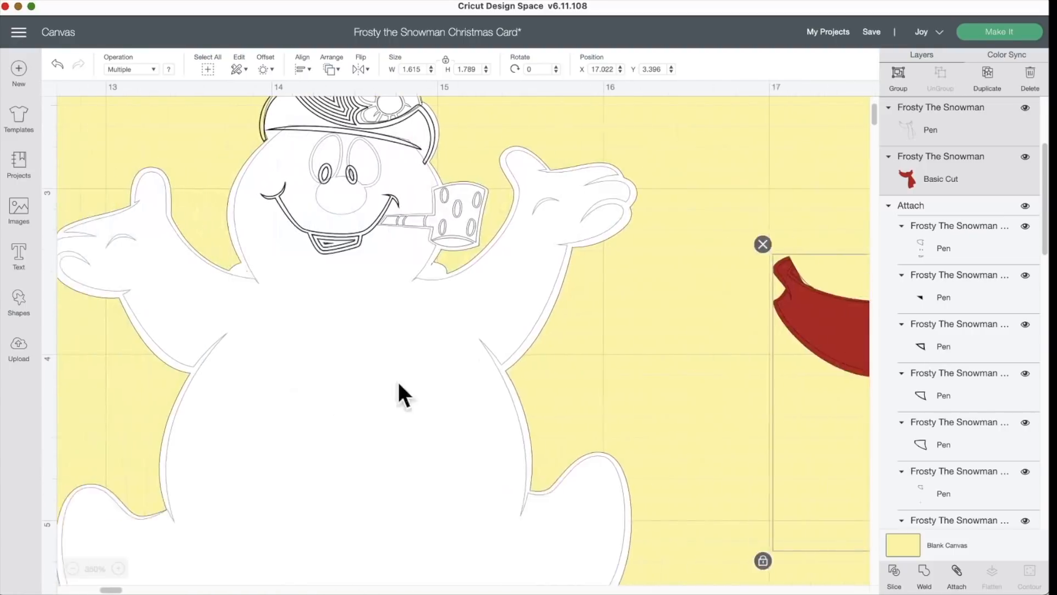
{"action": "left_click_drag", "start_coordinate": [850, 328], "coordinate": [302, 323]}
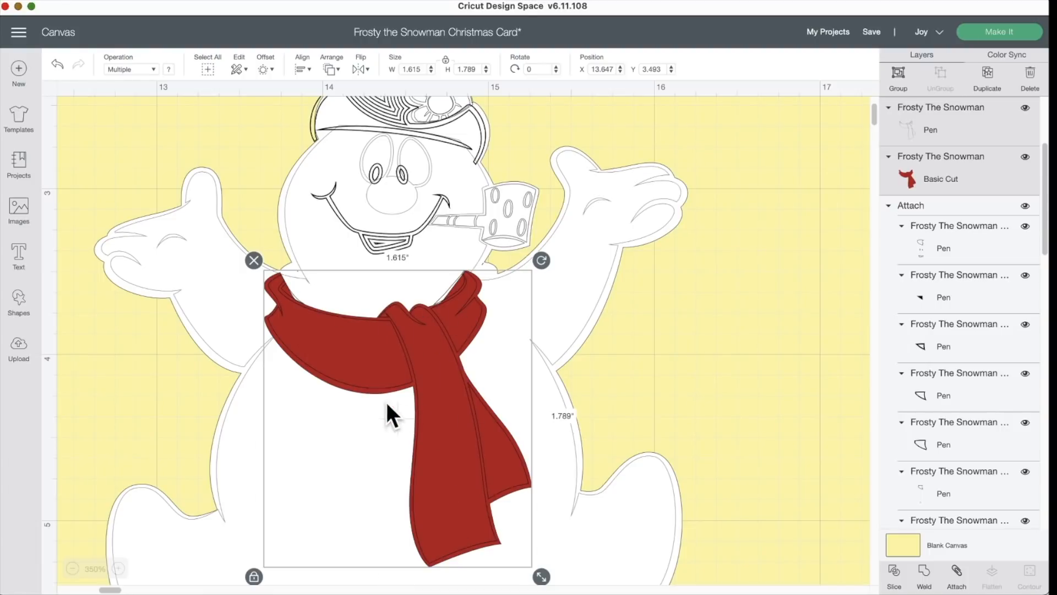
Place the attached red nose set over the nose on the snowman's face
{"action": "scroll", "coordinate": [453, 411], "scroll_direction": "up", "scroll_amount": 10}
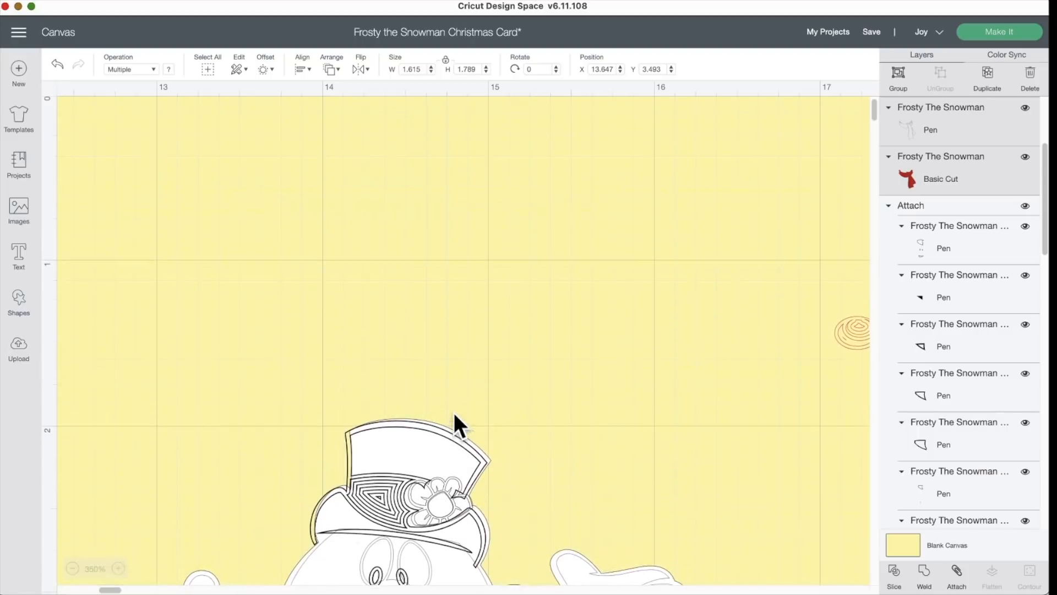
{"action": "left_click_drag", "start_coordinate": [847, 328], "coordinate": [463, 490]}
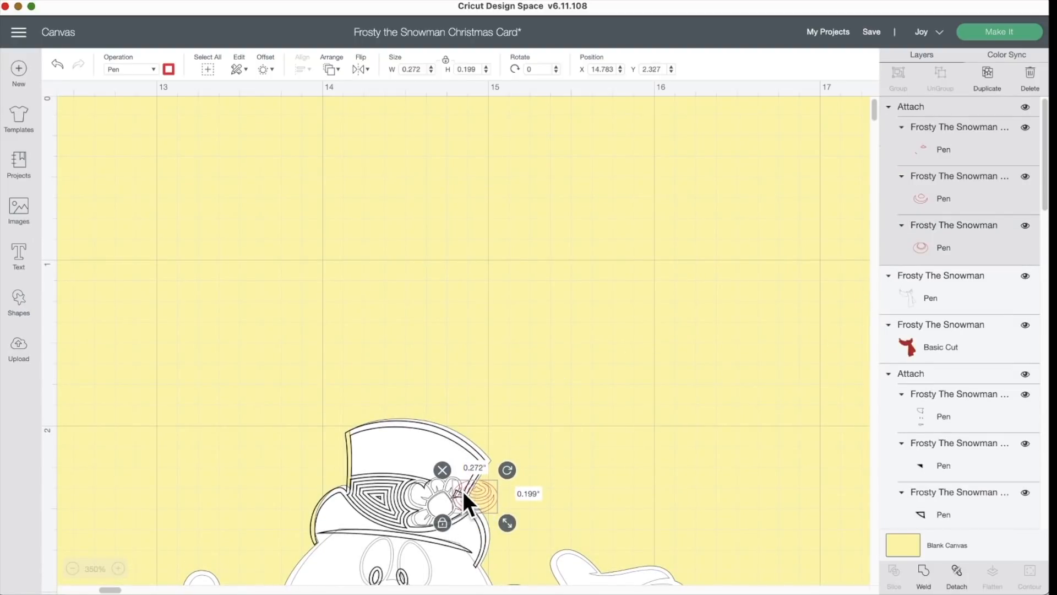
{"action": "scroll", "coordinate": [462, 491], "scroll_direction": "down", "scroll_amount": 7}
{"action": "left_click_drag", "start_coordinate": [472, 124], "coordinate": [384, 228]}
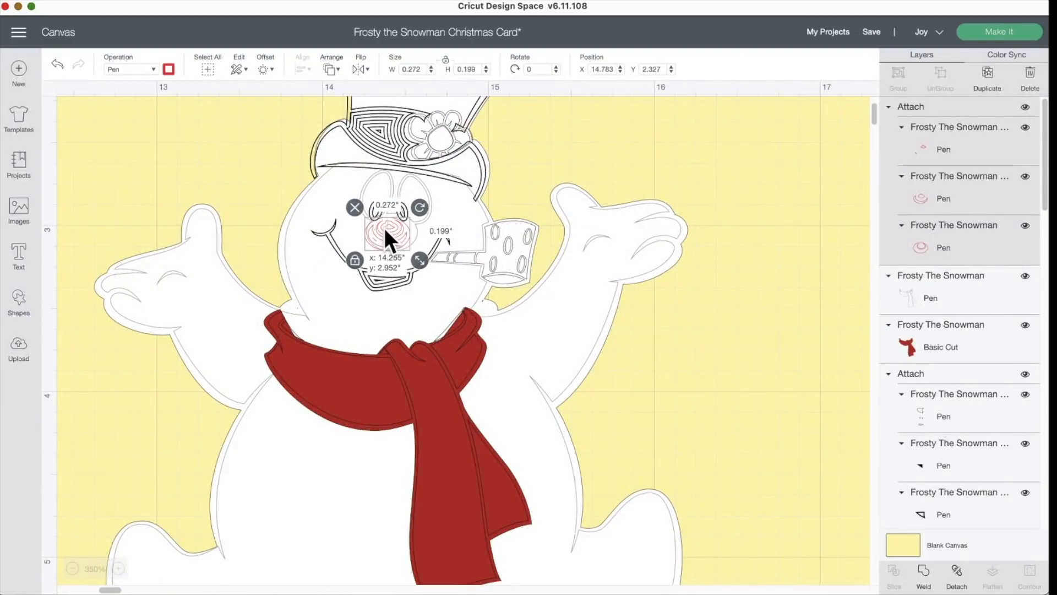
Examine the pipe layer and compare the rebuilt snowman with the finished Let it snow card design
{"action": "left_click", "coordinate": [494, 246]}
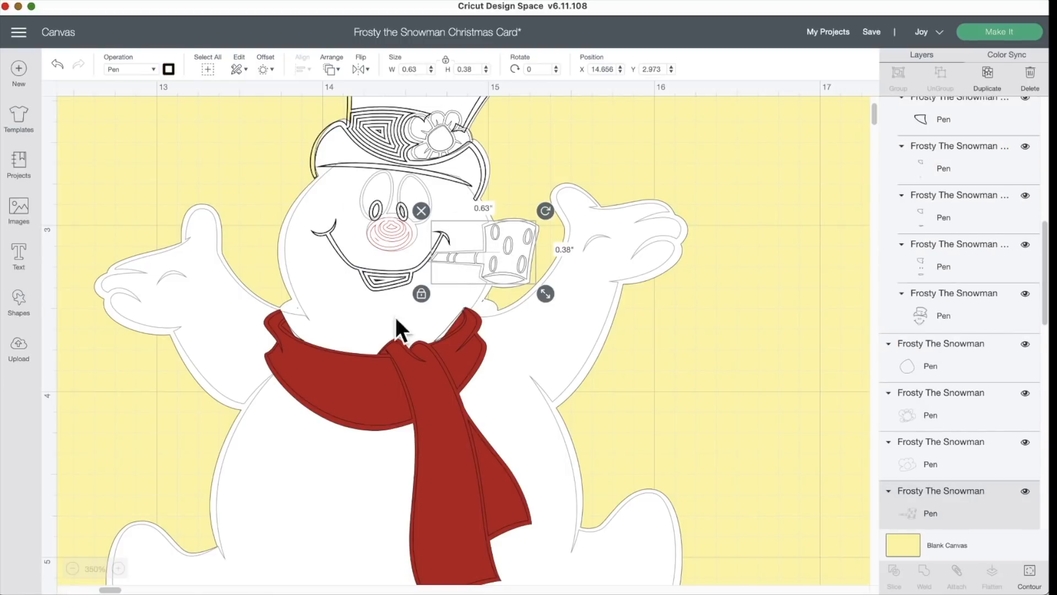
{"action": "left_click", "coordinate": [72, 568]}
{"action": "left_click", "coordinate": [72, 568]}
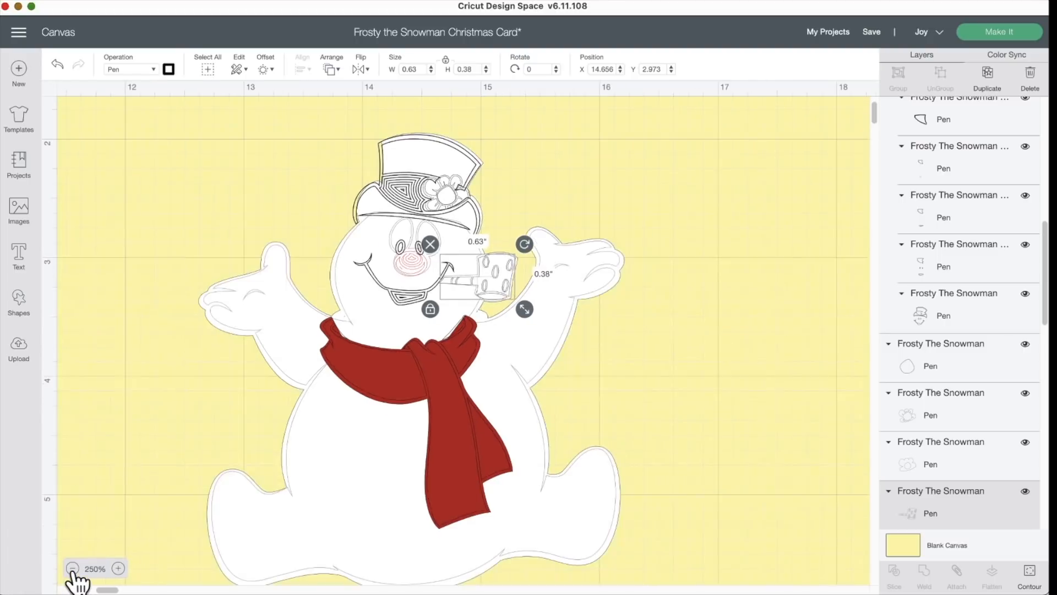
{"action": "left_click", "coordinate": [72, 568]}
{"action": "left_click", "coordinate": [72, 568]}
{"action": "left_click", "coordinate": [72, 568]}
{"action": "left_click", "coordinate": [72, 568]}
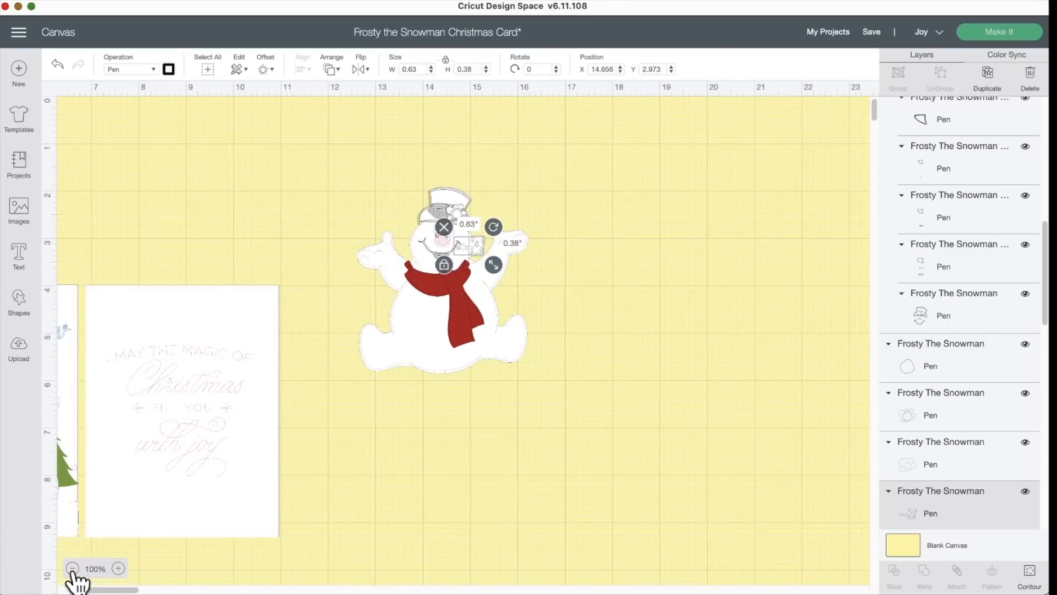
{"action": "scroll", "coordinate": [297, 389], "scroll_direction": "left", "scroll_amount": 10}
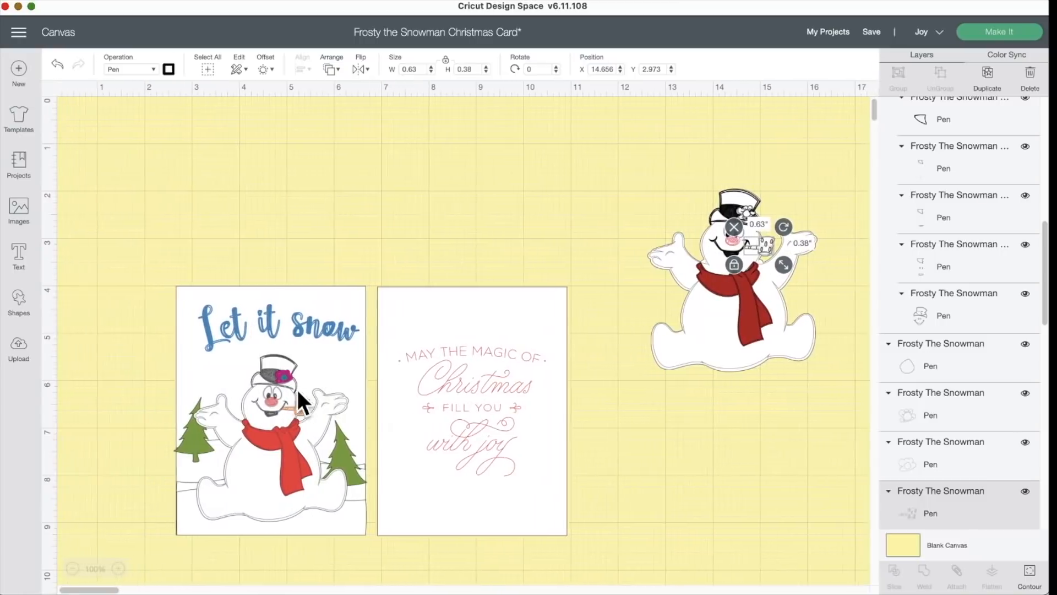
{"action": "scroll", "coordinate": [297, 389], "scroll_direction": "left", "scroll_amount": 1}
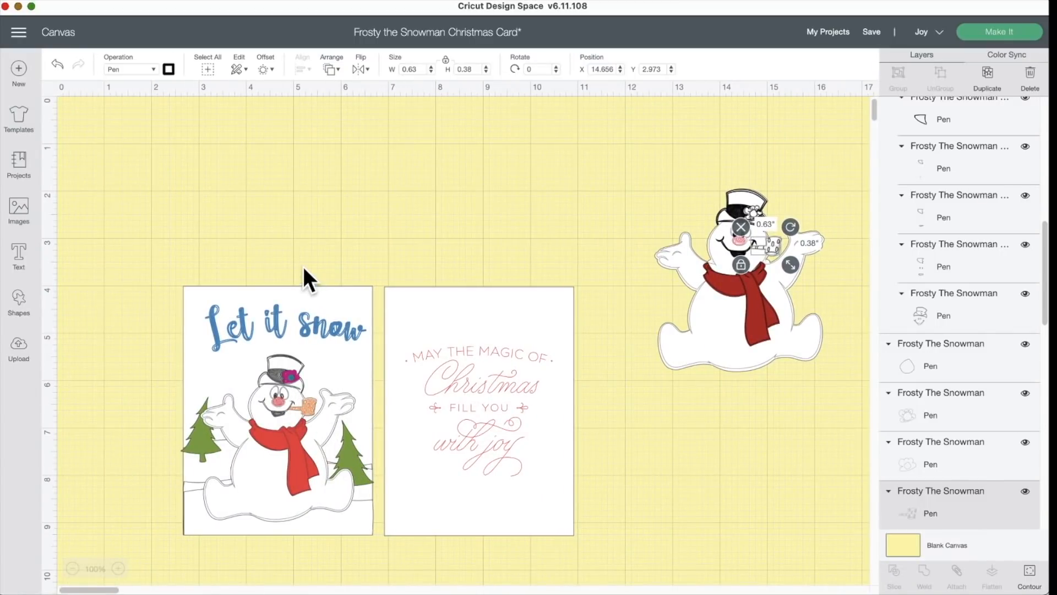